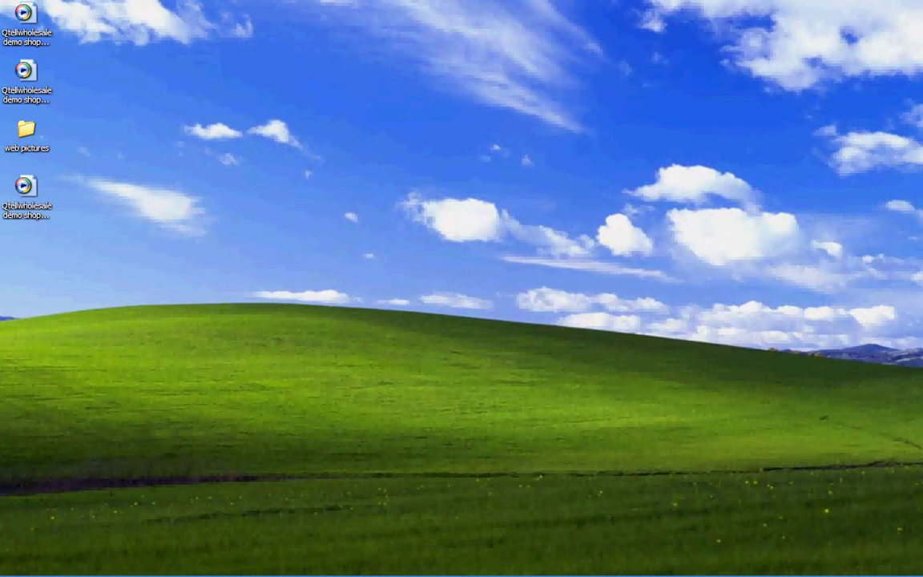
Step: Maximize the store admin browser window and enter "wholesale droping products" as the product's Quick Overview, collapsing that section when finished
left_click_drag(633, 202, 451, 102)
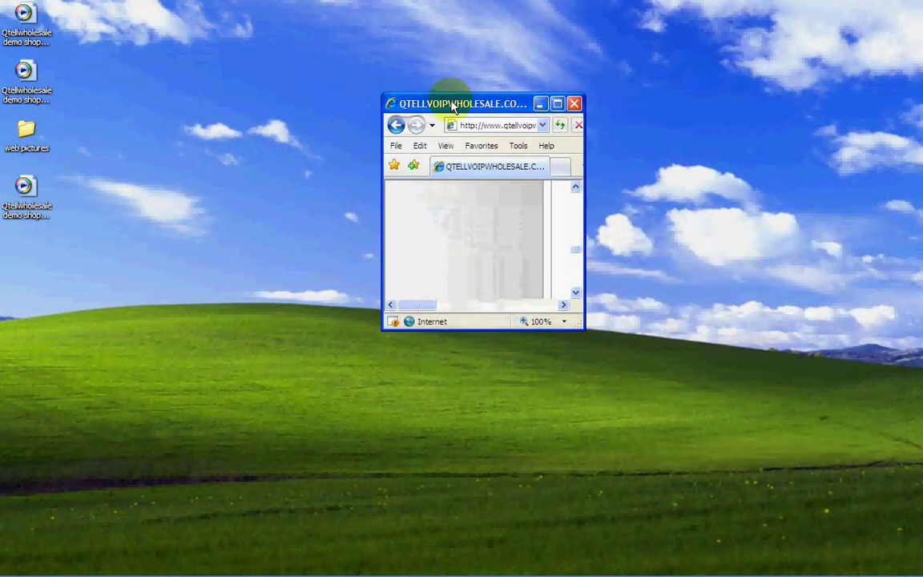
left_click(557, 104)
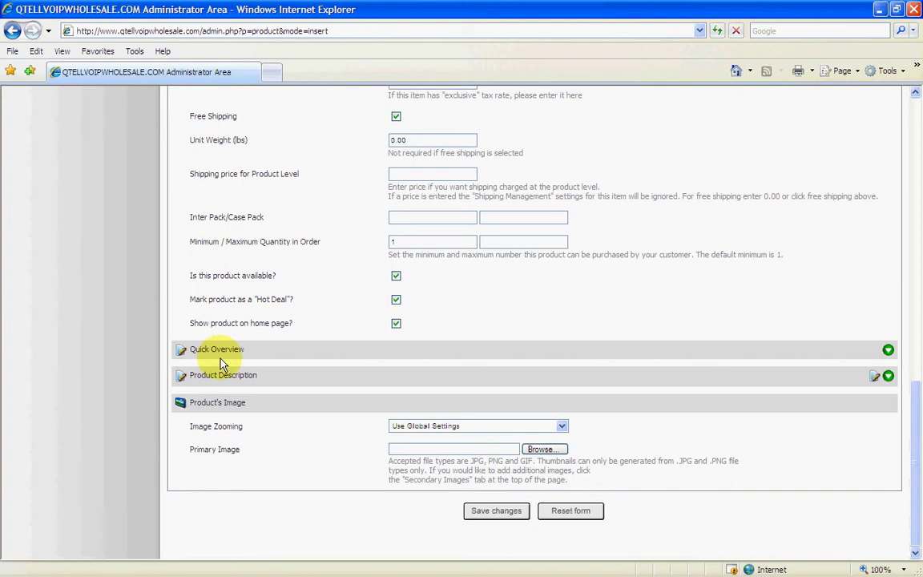
left_click(888, 351)
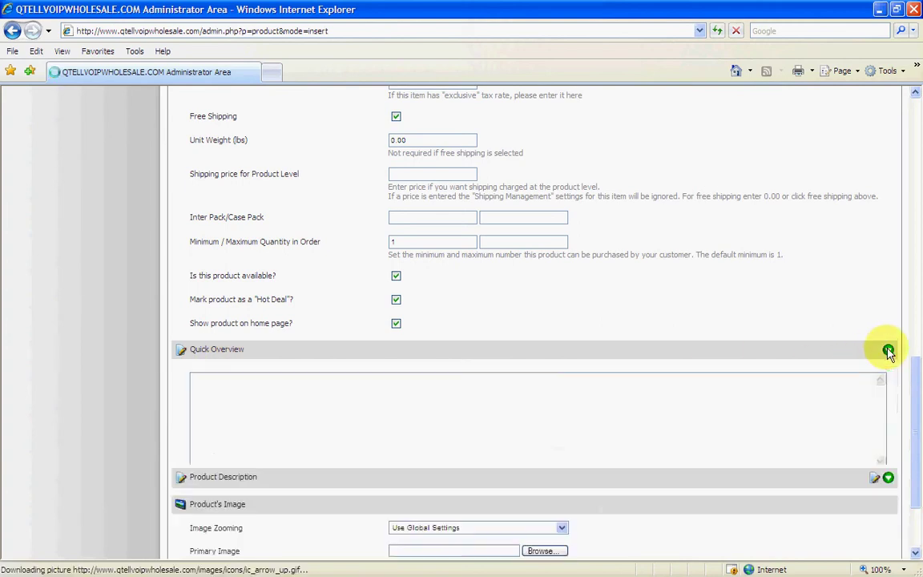
left_click(230, 399)
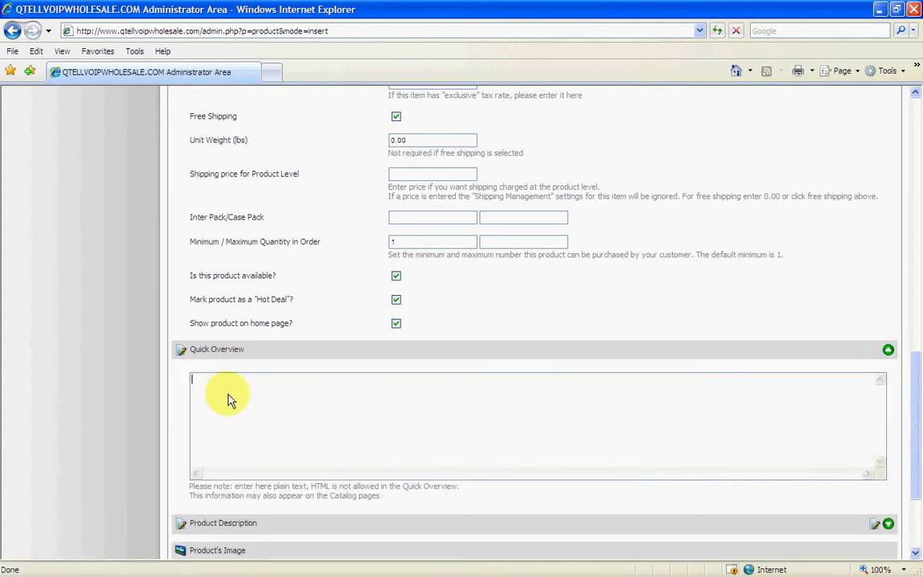
type("hhytenbe")
key("BackSpace")
key("BackSpace")
key("BackSpace")
key("BackSpace")
key("BackSpace")
key("BackSpace")
key("BackSpace")
type("wholesale droping p")
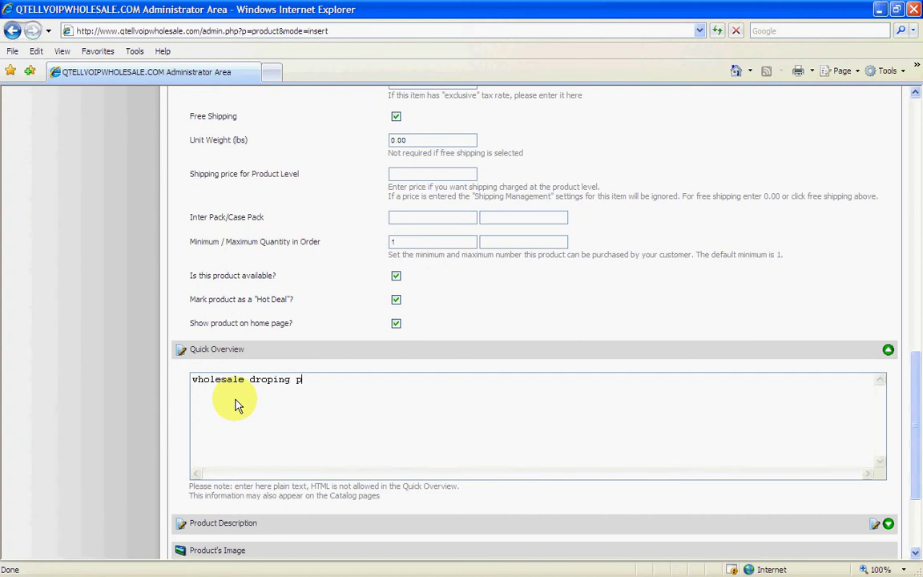
type("roducts")
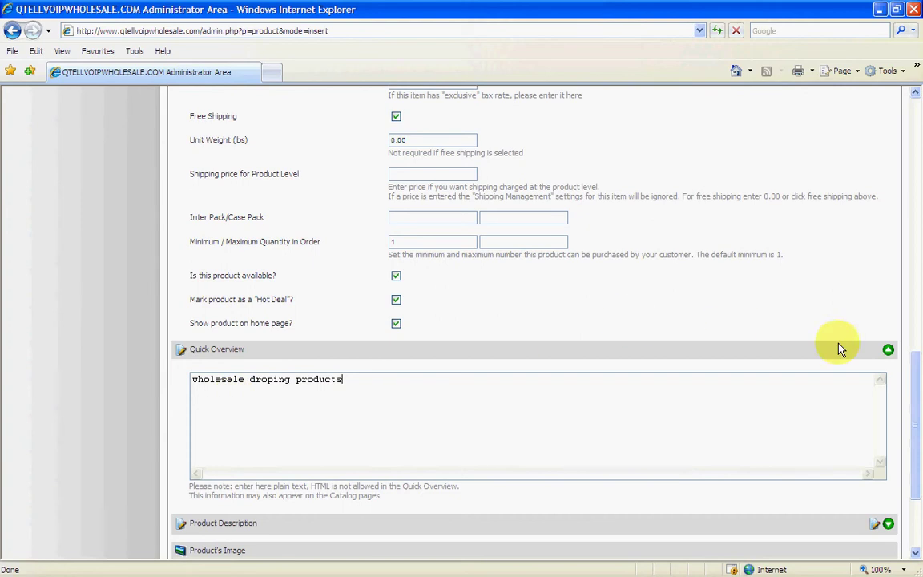
left_click(888, 350)
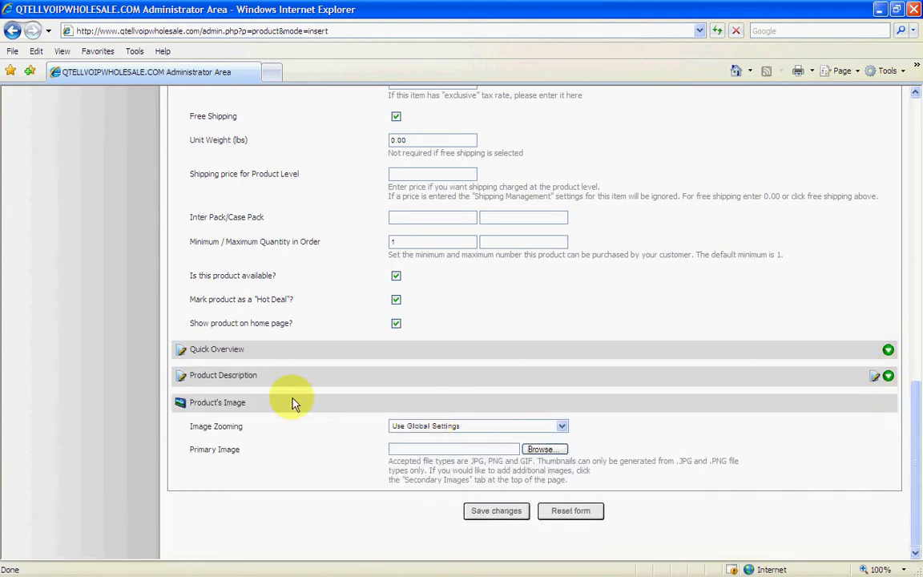
Step: Expand the Product Description section and switch it to the rich-text editor, placing the cursor in the empty text area
left_click(888, 376)
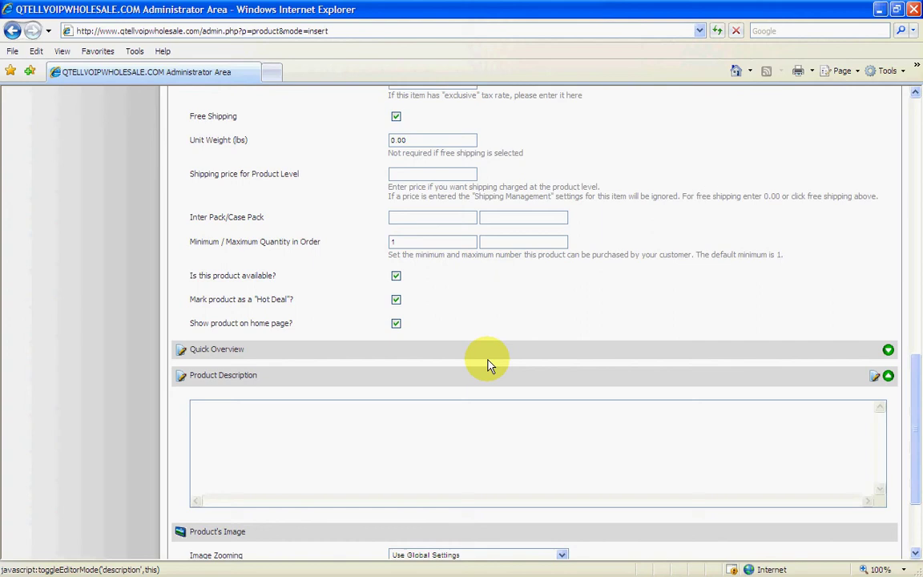
left_click(532, 396)
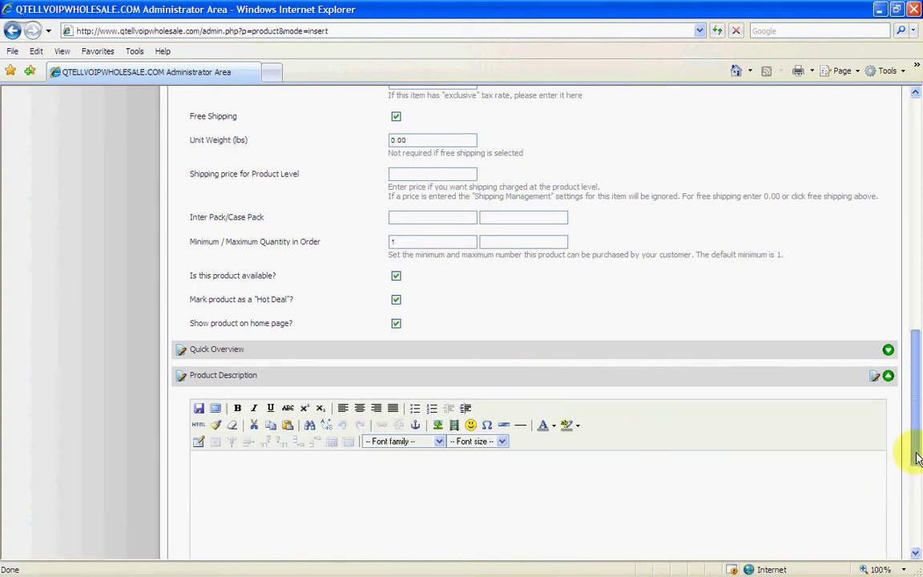
left_click_drag(916, 453, 919, 513)
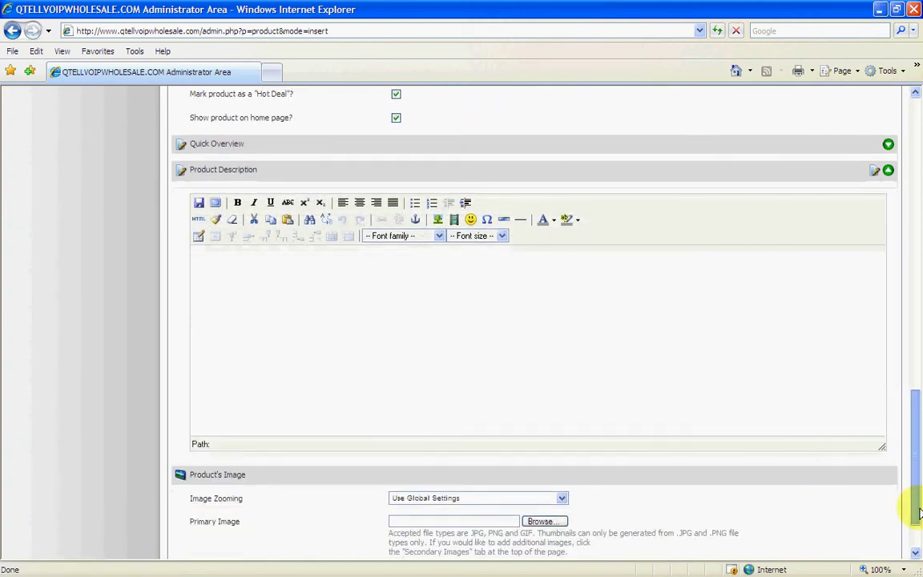
left_click(207, 255)
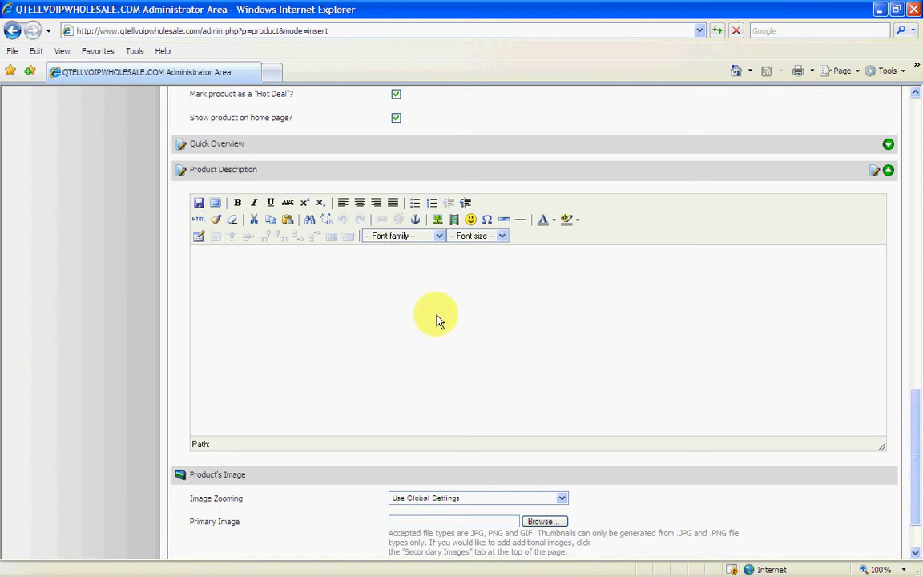
Step: Bring the web pictures folder onto this screen, look over its product photos, and move the folder window off the screen again
left_click(896, 11)
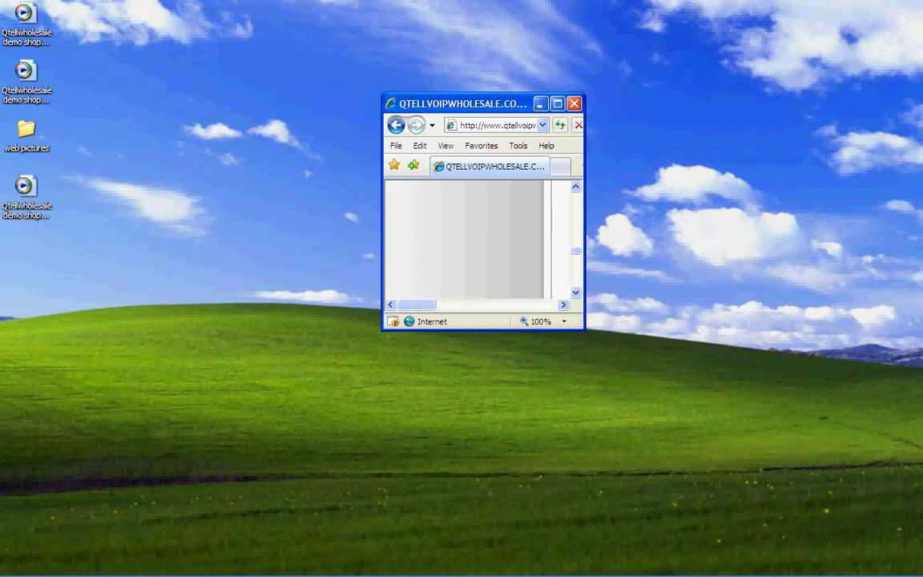
left_click_drag(922, 336, 221, 110)
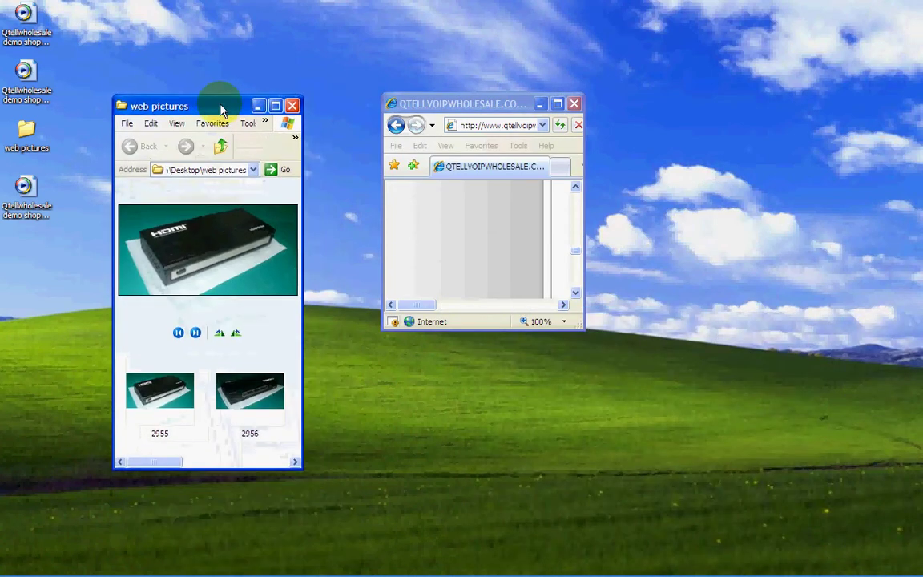
left_click(275, 105)
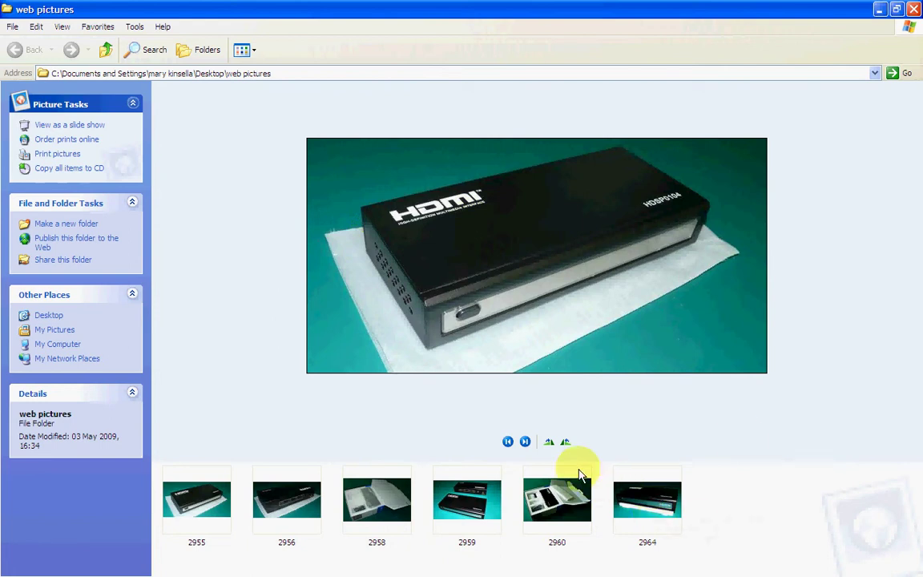
mouse_move(381, 507)
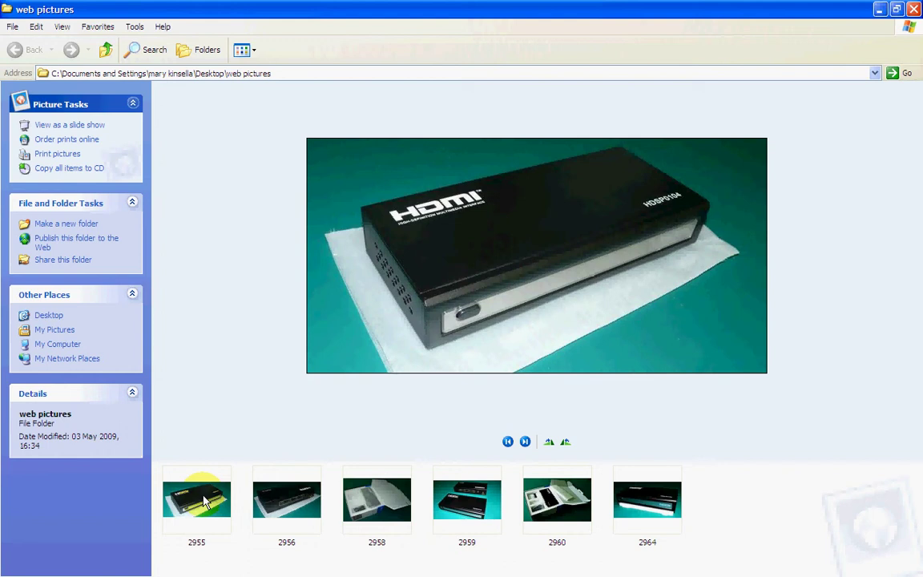
mouse_move(202, 502)
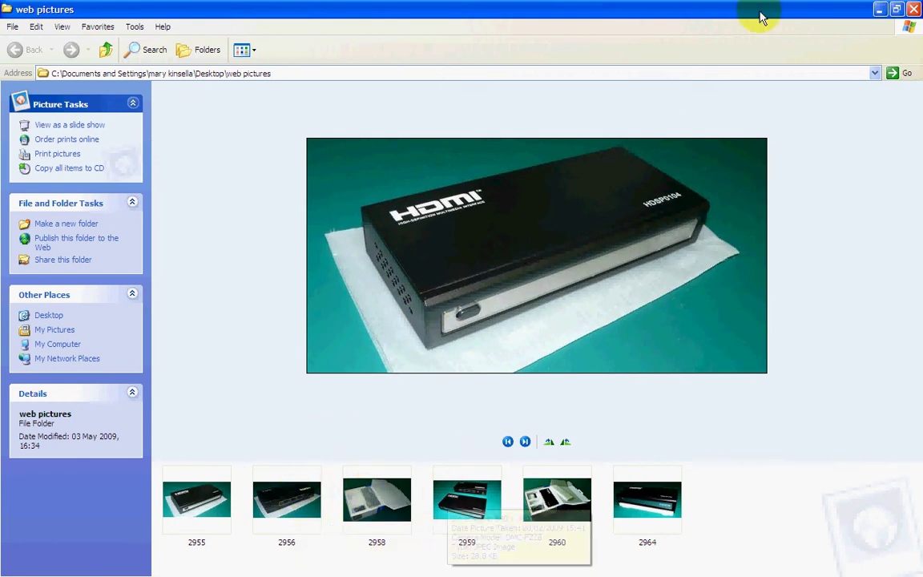
double_click(812, 13)
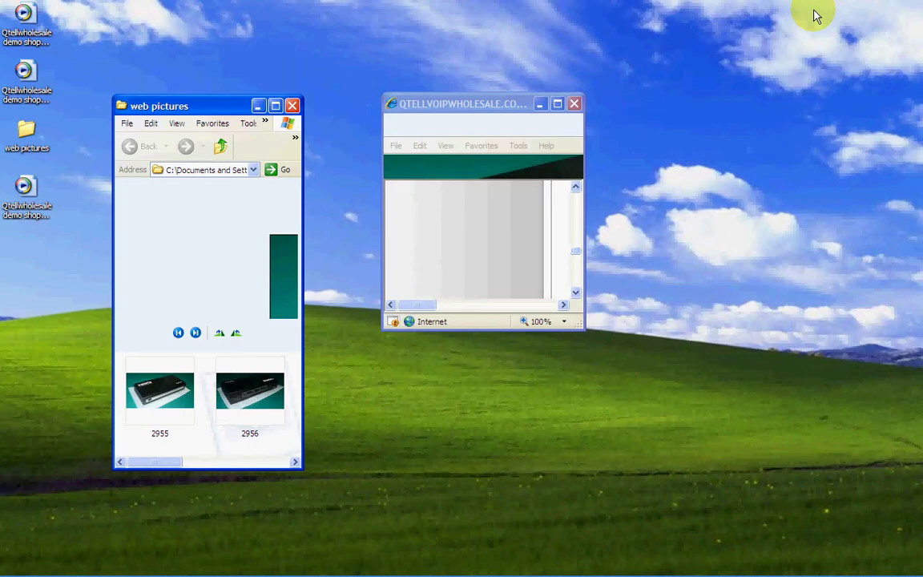
left_click_drag(223, 107, 422, 119)
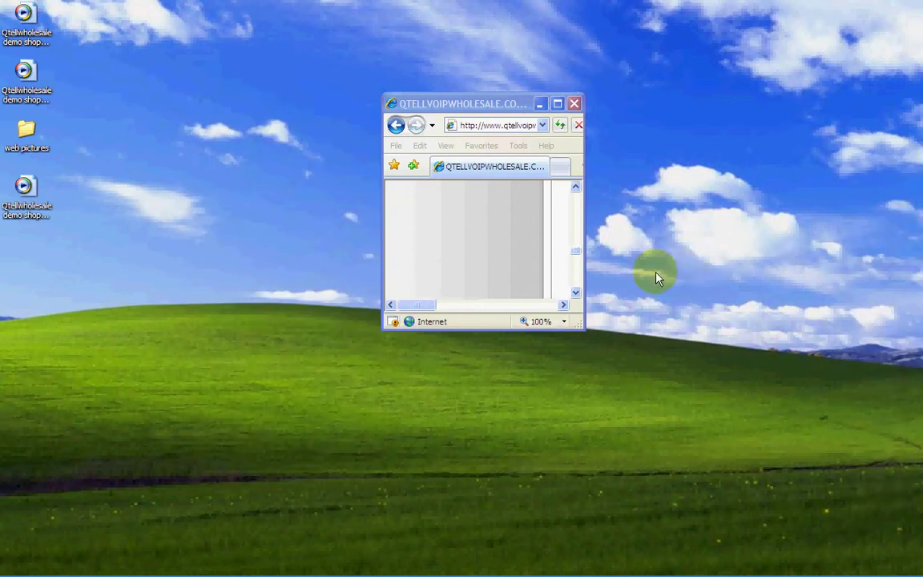
left_click(494, 257)
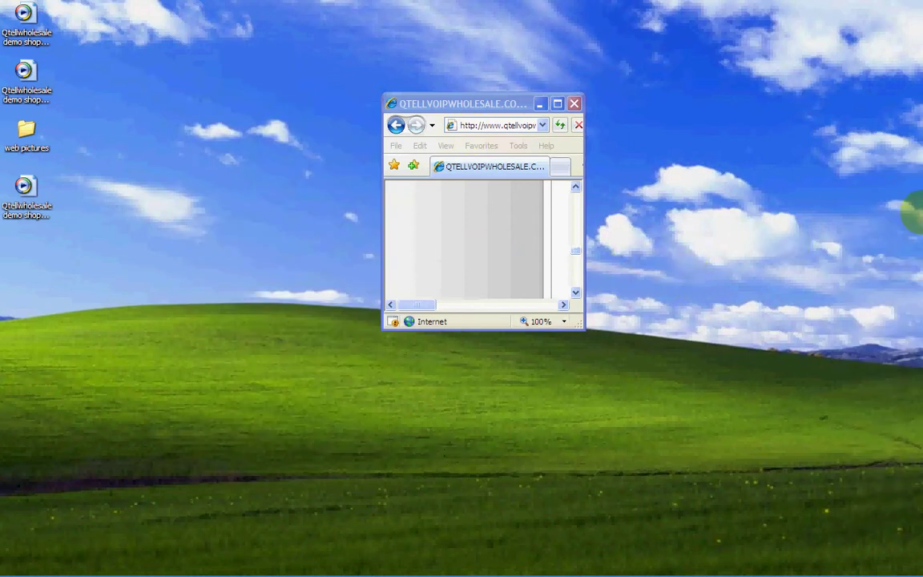
left_click(491, 247)
left_click(666, 307)
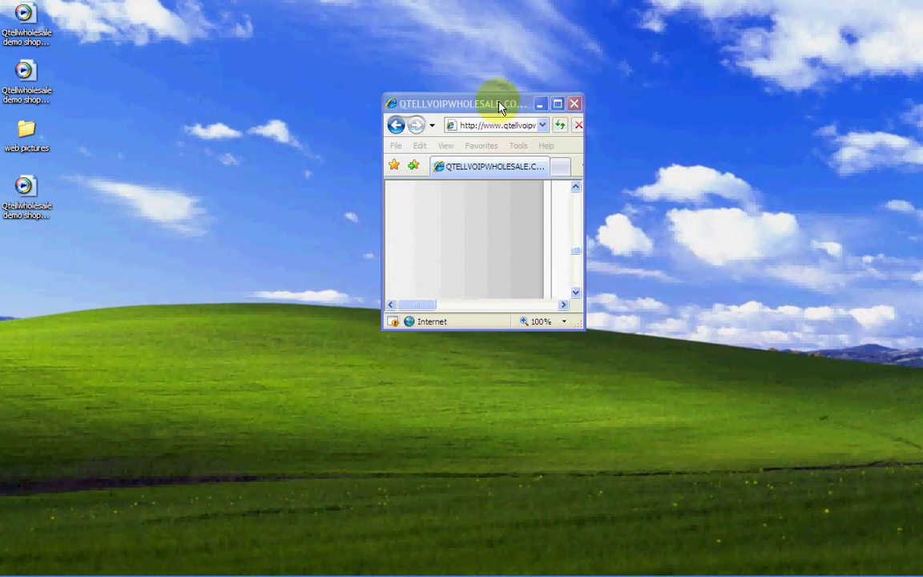
Step: Move the browser window aside and examine the Windows display settings for monitors 1 and 2, including the extended desktop option
left_click_drag(500, 106, 783, 212)
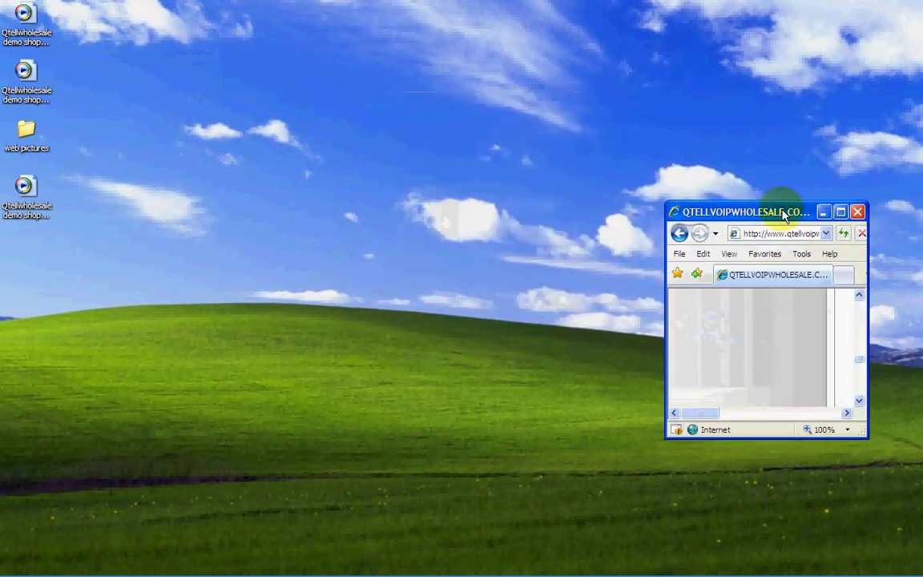
right_click(309, 128)
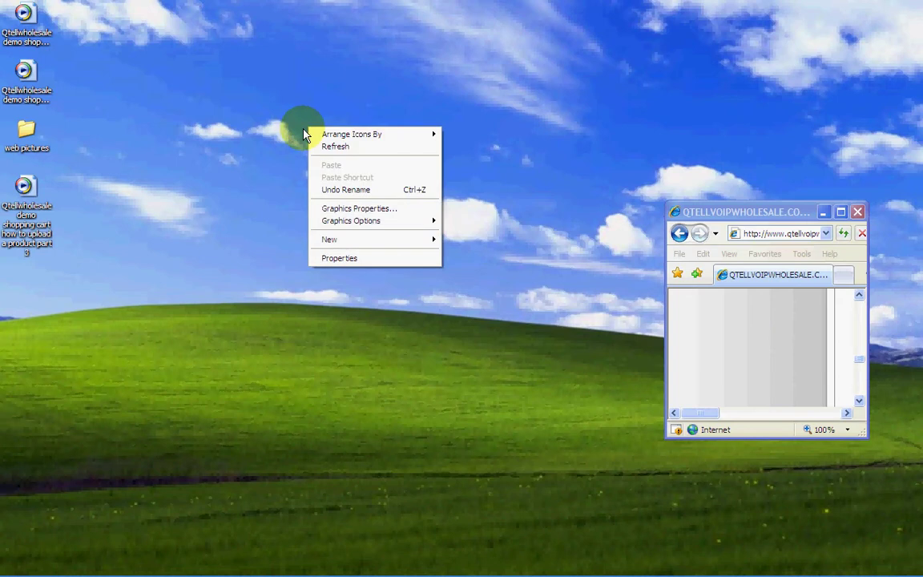
left_click(337, 259)
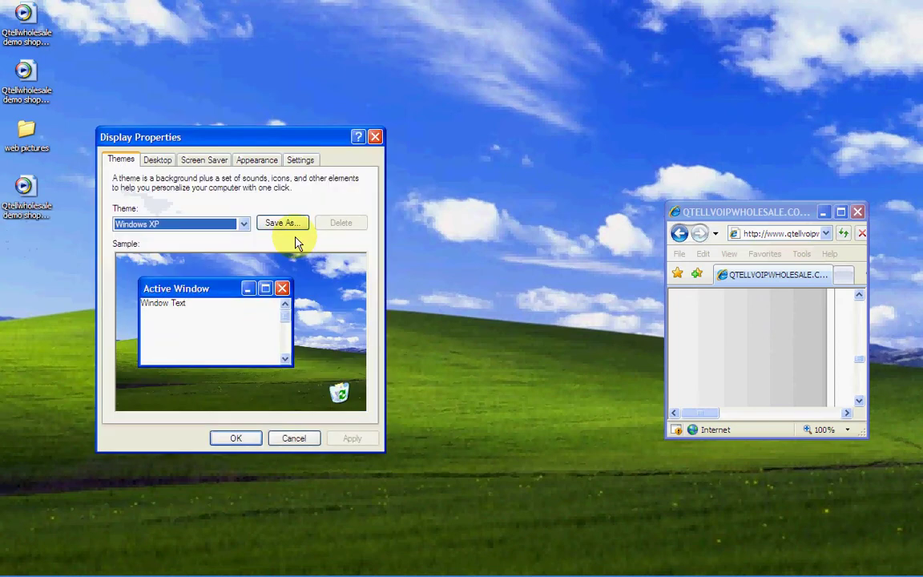
left_click(299, 161)
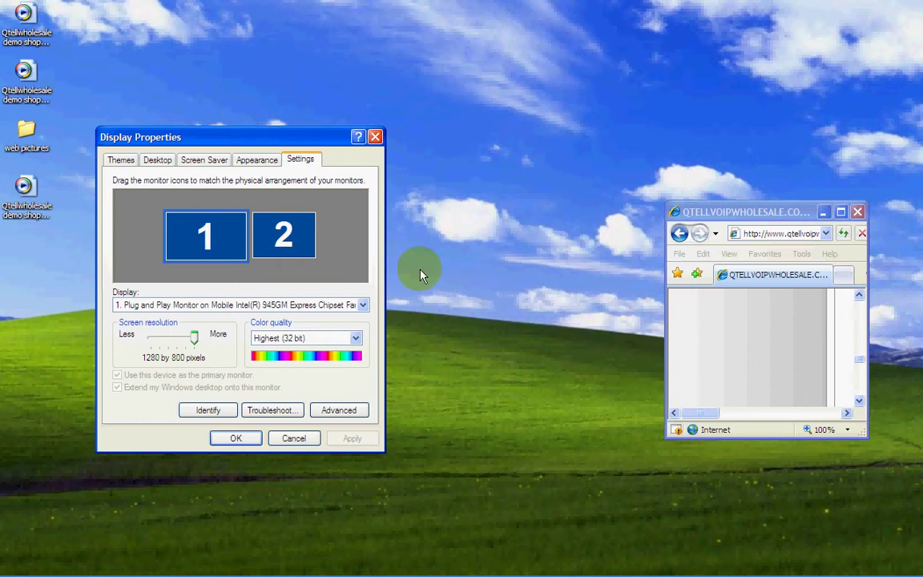
left_click(362, 306)
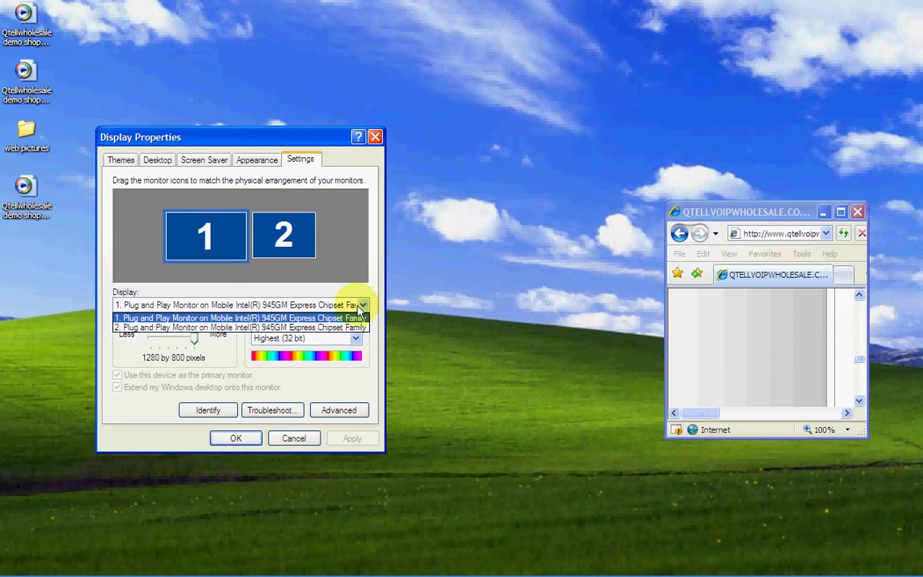
left_click(226, 328)
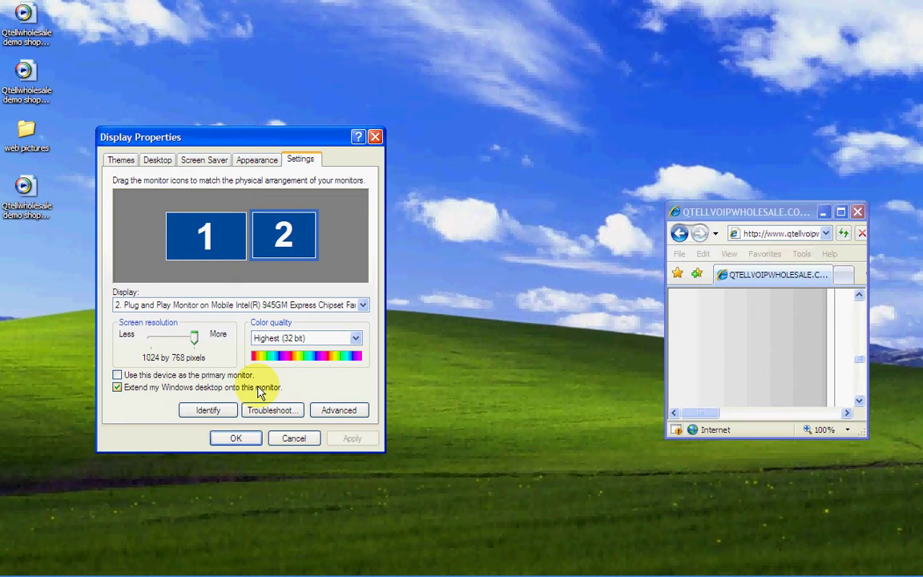
left_click(280, 238)
left_click(215, 238)
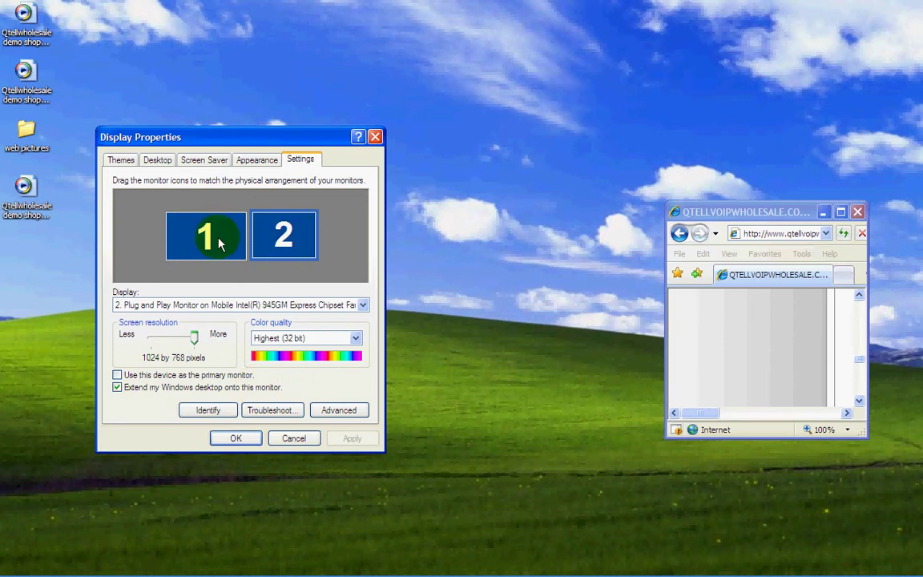
left_click(284, 237)
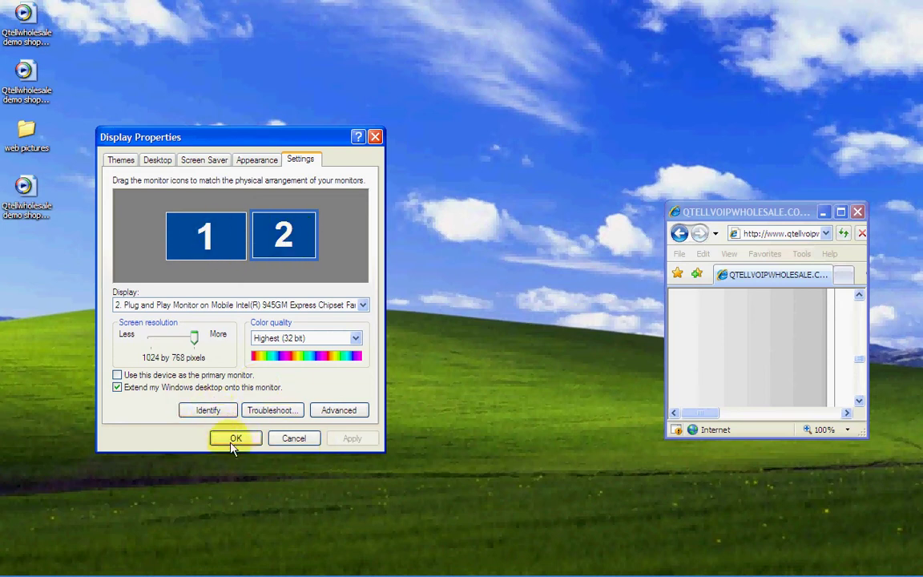
left_click(234, 441)
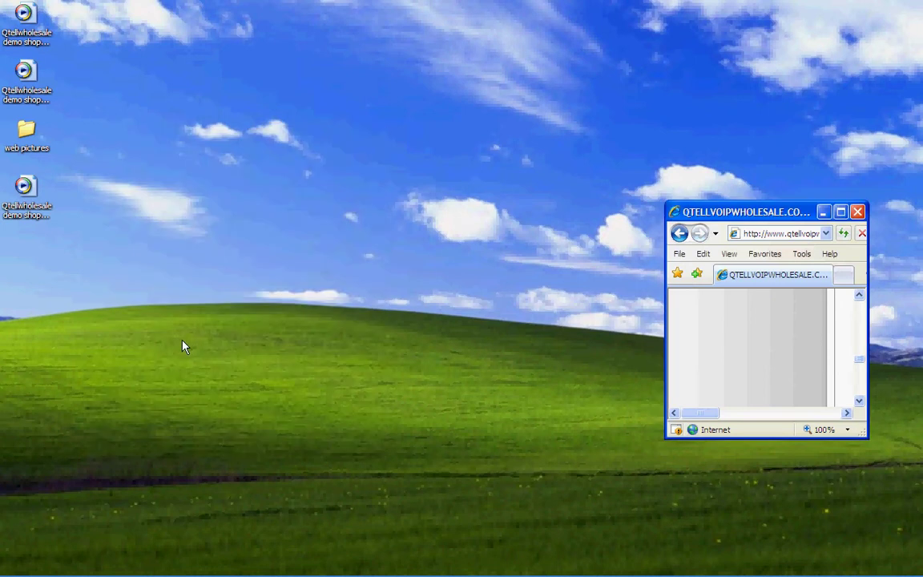
Step: Return to the maximized product form and enter "products overview" as the product description
left_click(841, 211)
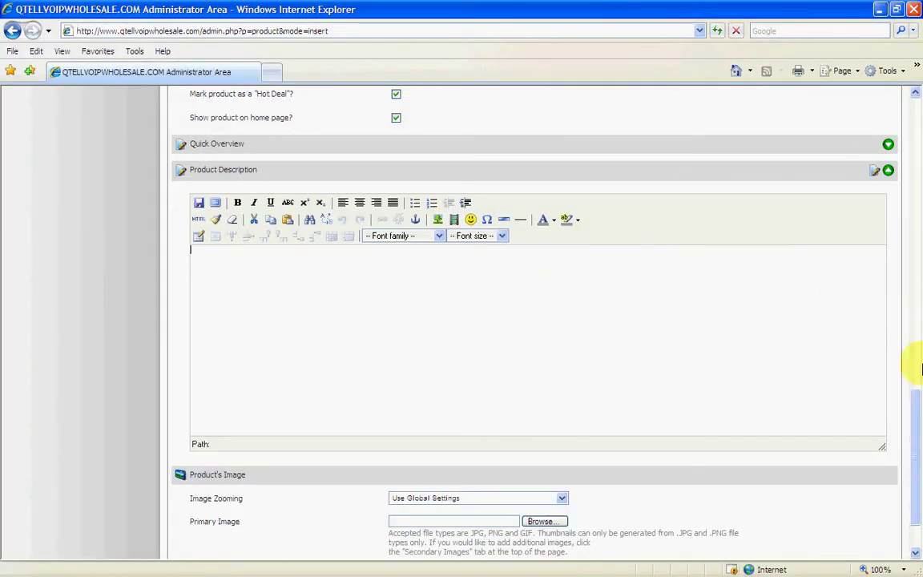
scroll(920, 418, "up", 2)
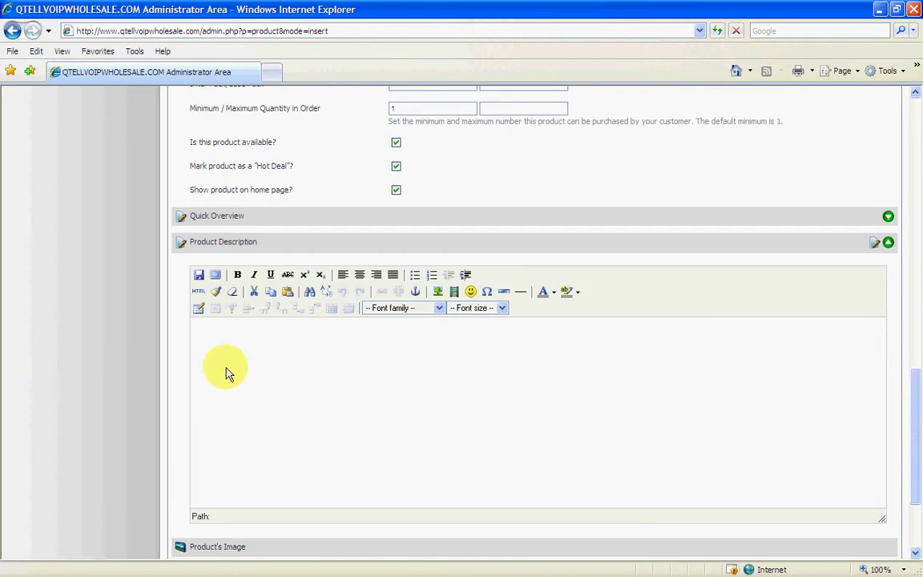
type("products ov")
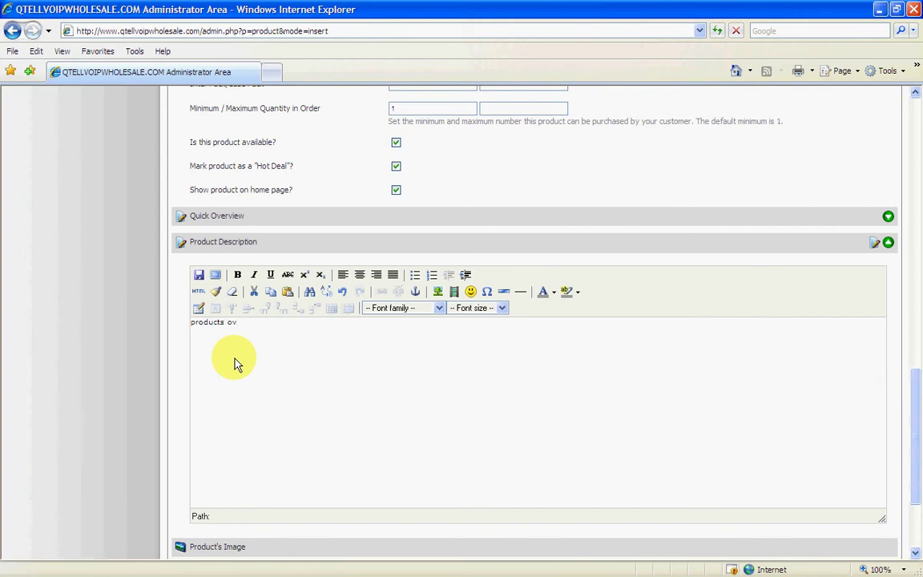
type("erview")
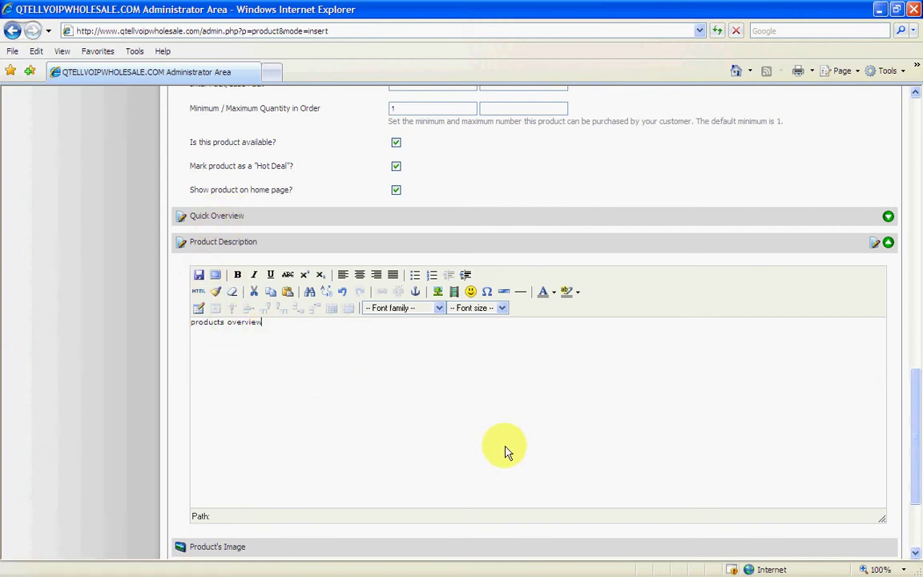
Step: Choose the file 2955 from the web pictures folder as the product's primary image
scroll(425, 394, "down", 4)
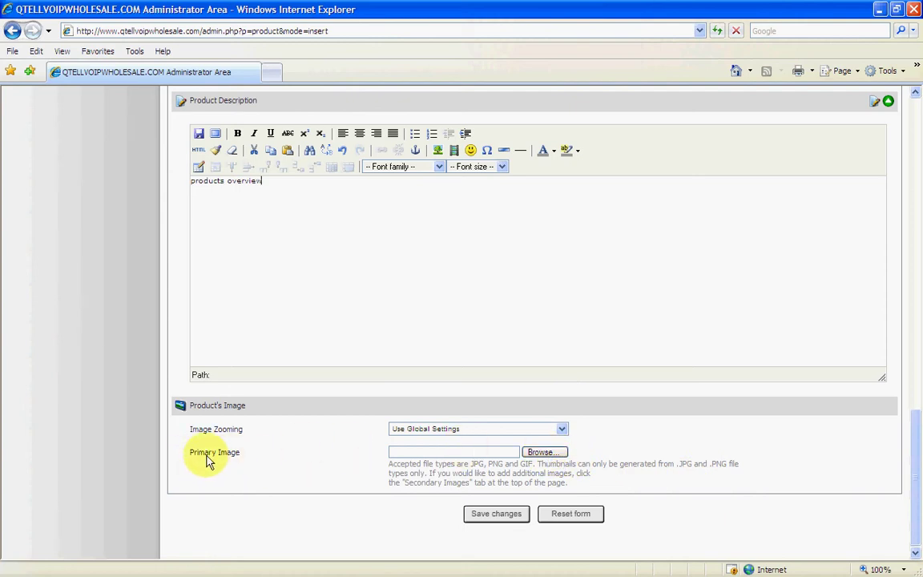
left_click(547, 454)
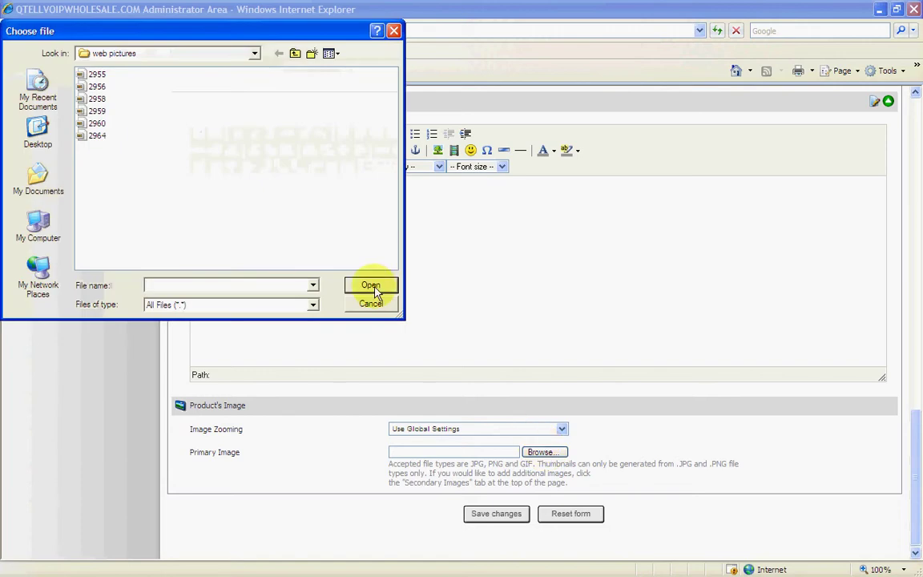
left_click_drag(163, 36, 290, 200)
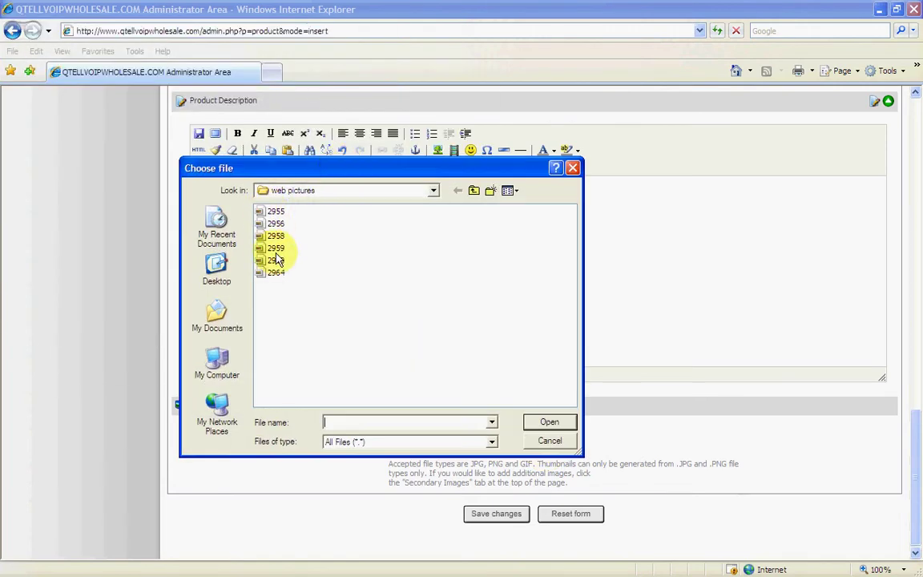
double_click(275, 212)
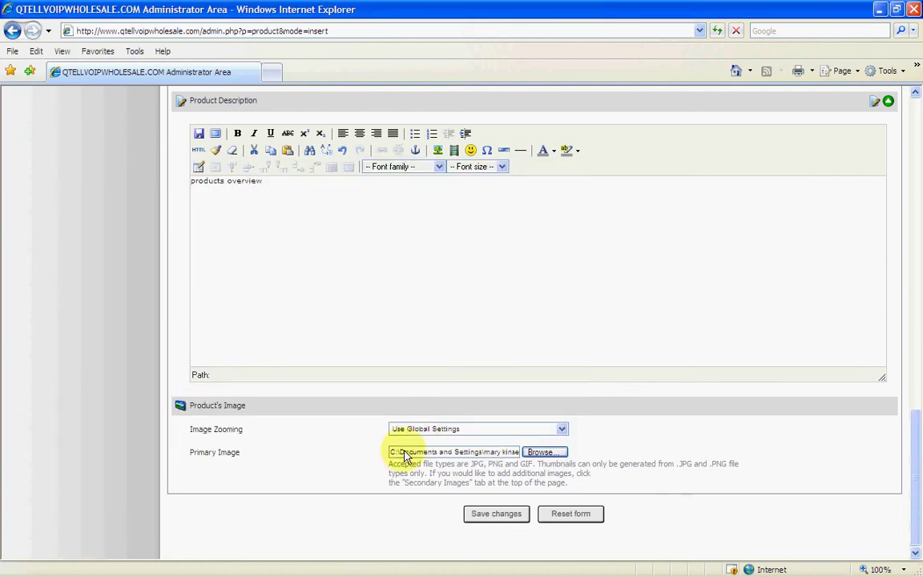
Step: Look over the secondary image upload fields, then return to the main product information and review the form
left_click_drag(918, 529, 890, 199)
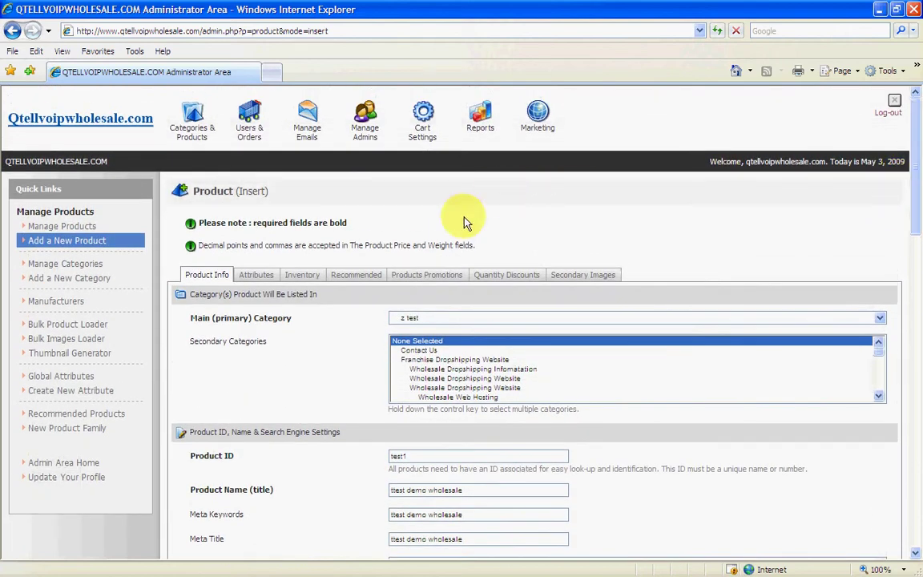
left_click(586, 276)
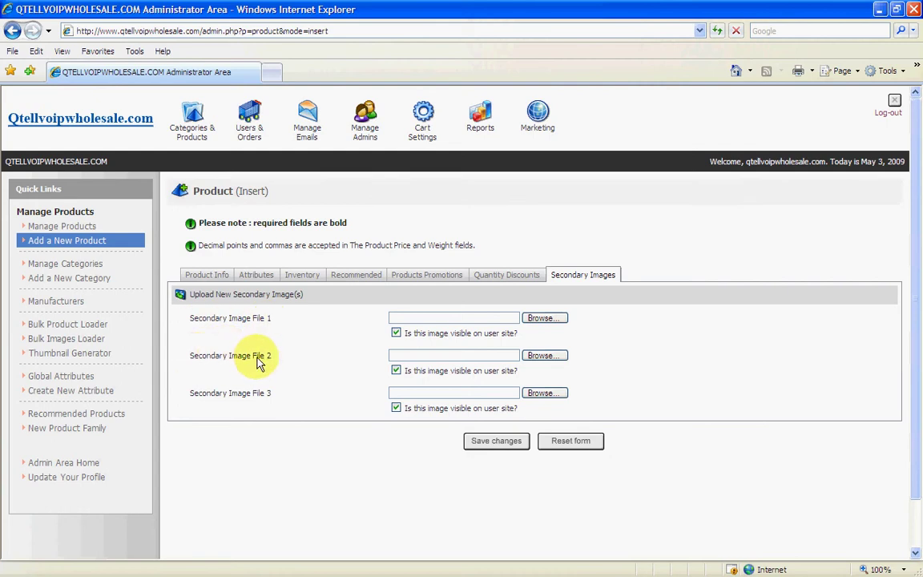
left_click(206, 274)
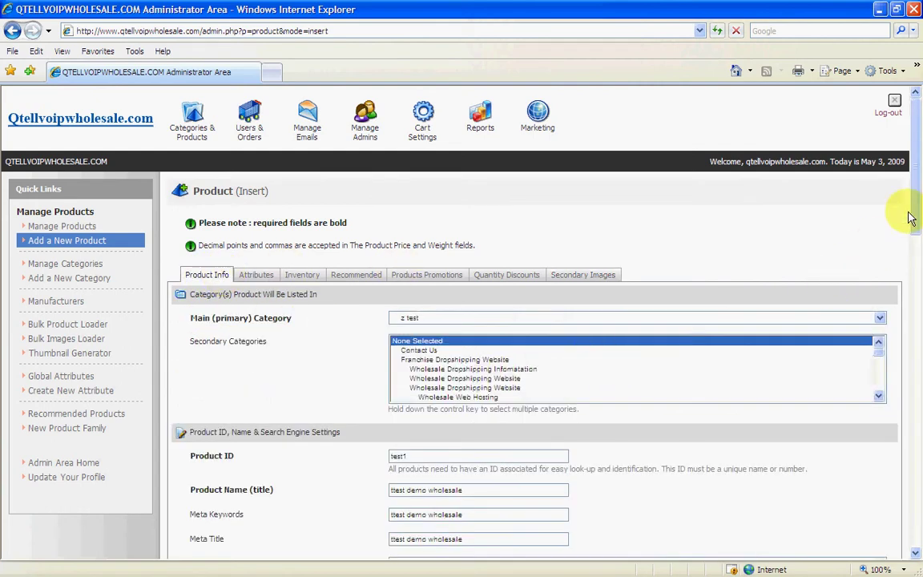
left_click_drag(914, 225, 876, 413)
scroll(517, 416, "down", 3)
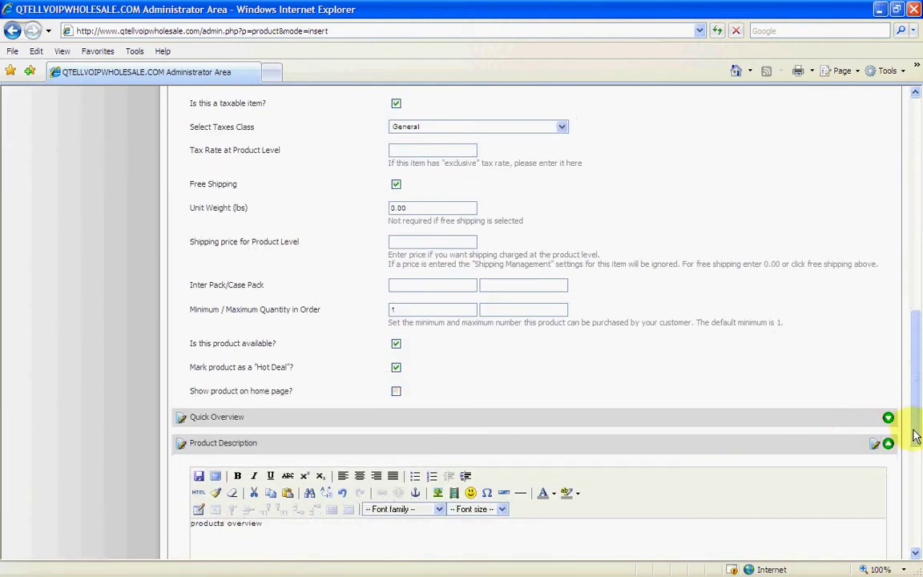
left_click_drag(916, 433, 736, 227)
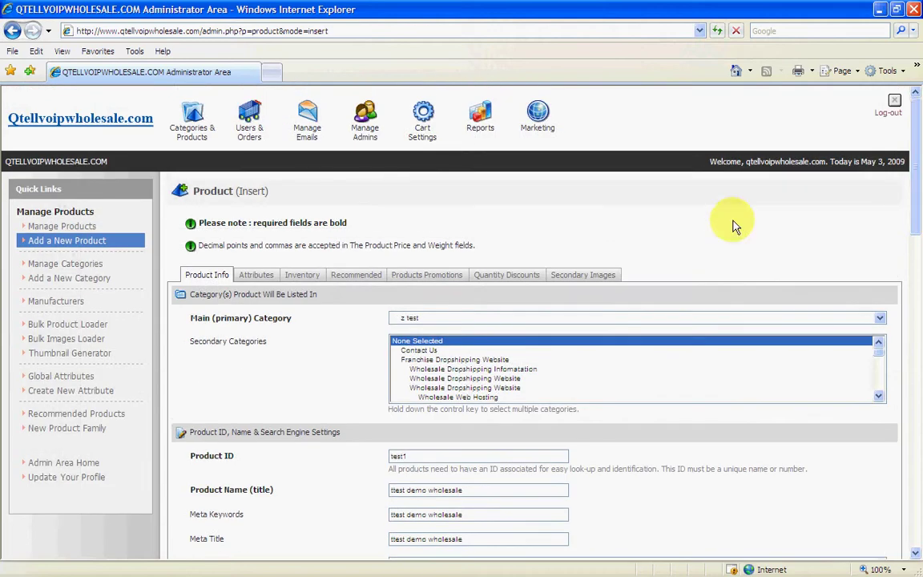
Step: Select files 2956, 2958 and 2960 from the web pictures folder as secondary images 1, 2 and 3
left_click(589, 276)
left_click(541, 317)
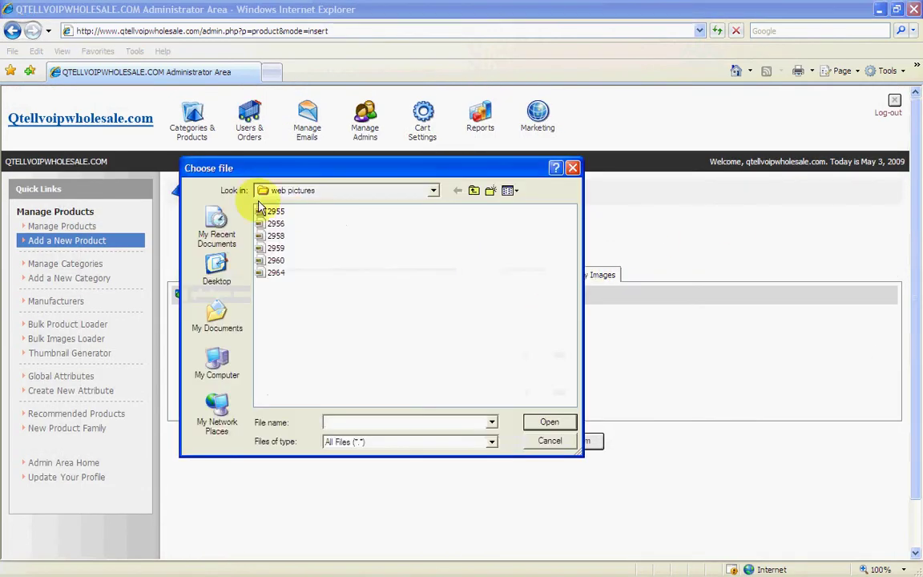
left_click_drag(277, 172, 132, 206)
double_click(131, 260)
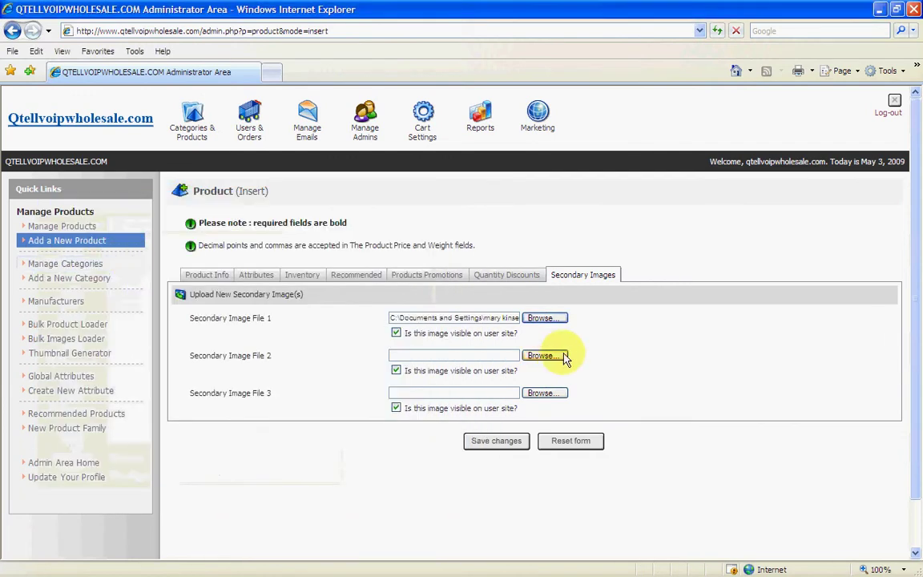
left_click(547, 355)
double_click(141, 277)
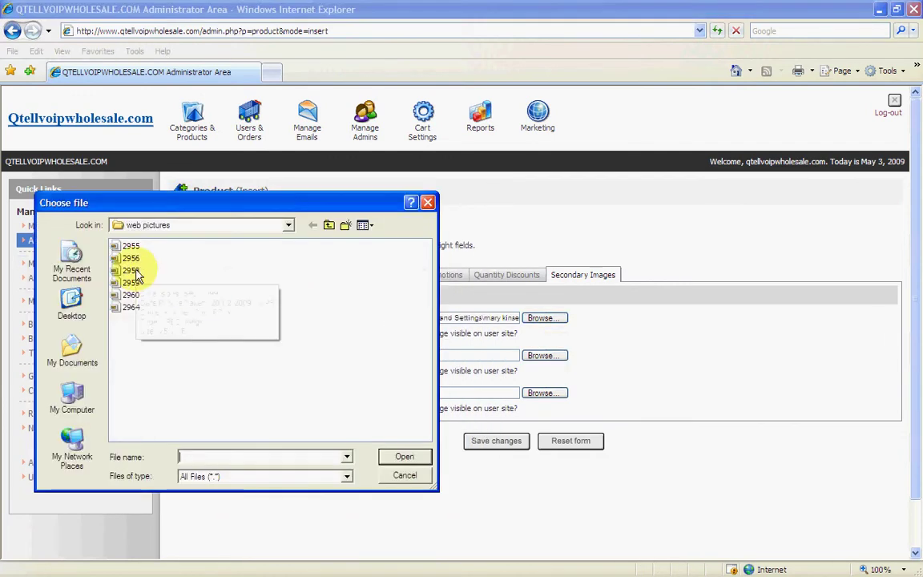
left_click(545, 393)
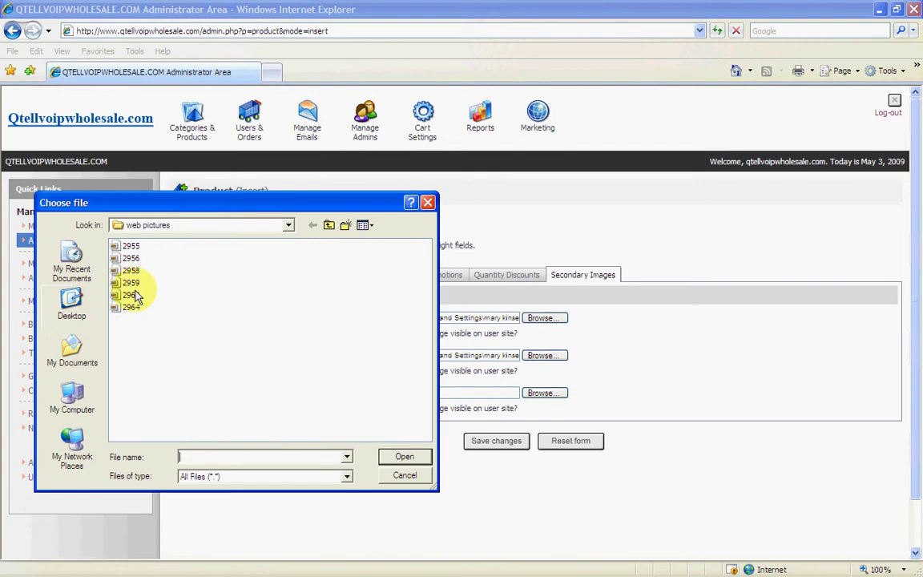
double_click(132, 295)
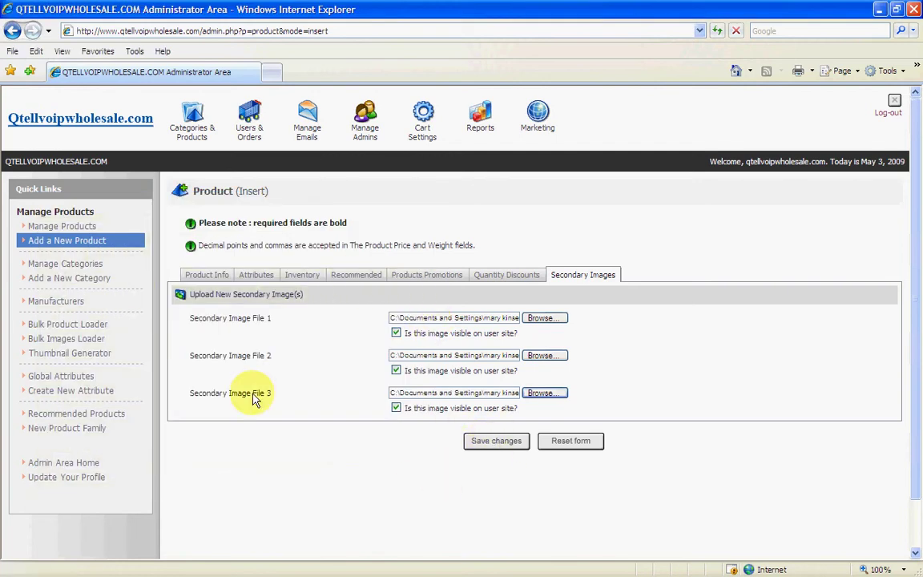
Step: Save the new product and open the Manage Products page
left_click(488, 448)
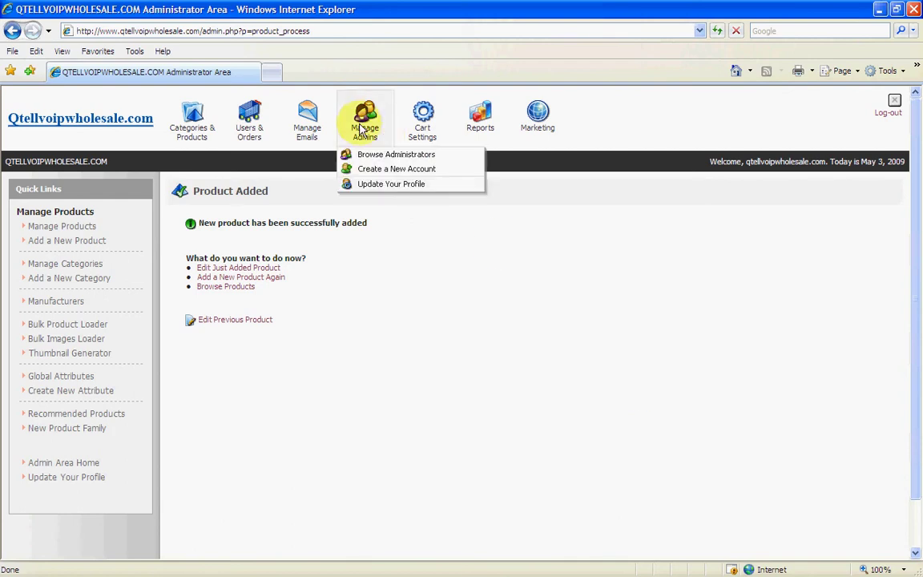
mouse_move(198, 113)
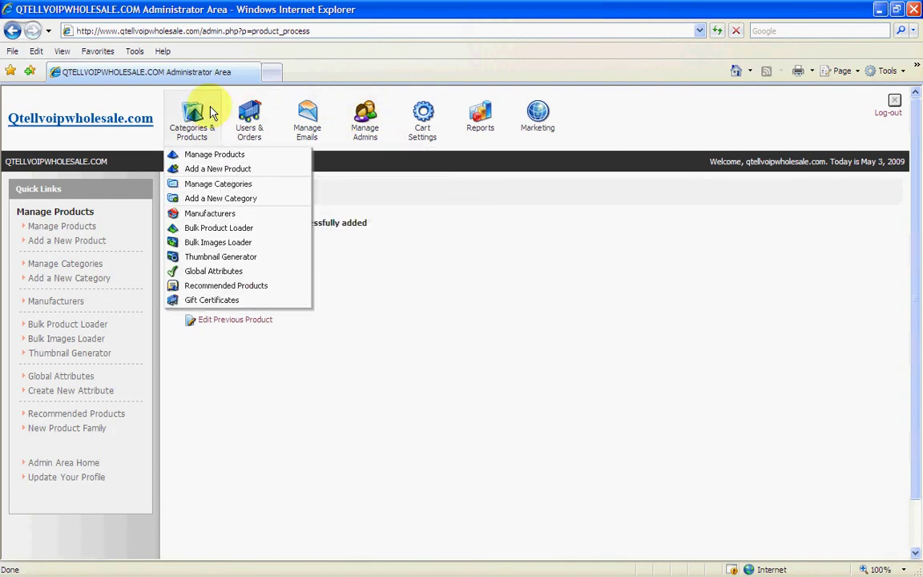
left_click(195, 158)
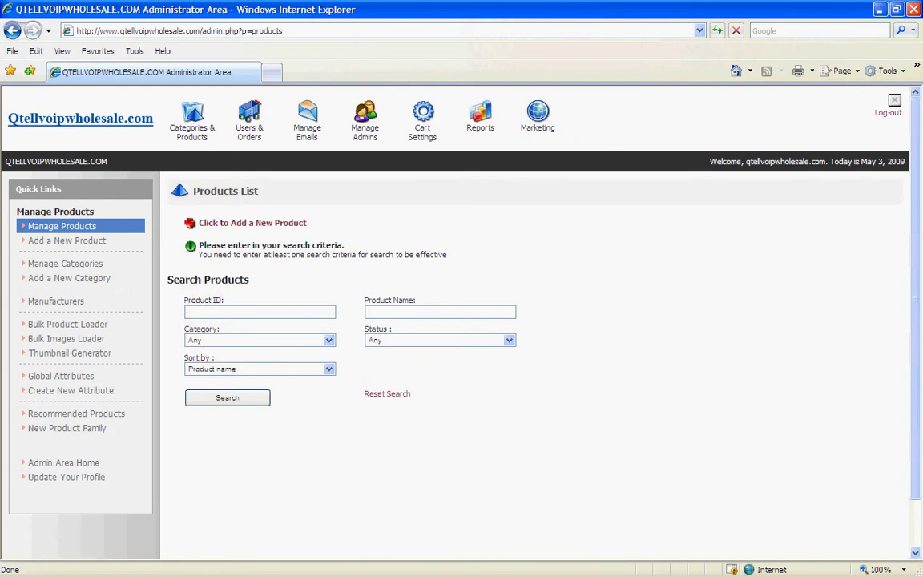
Step: Bring the storefront window onto this screen, maximize it, and open the z test category
left_click(538, 113)
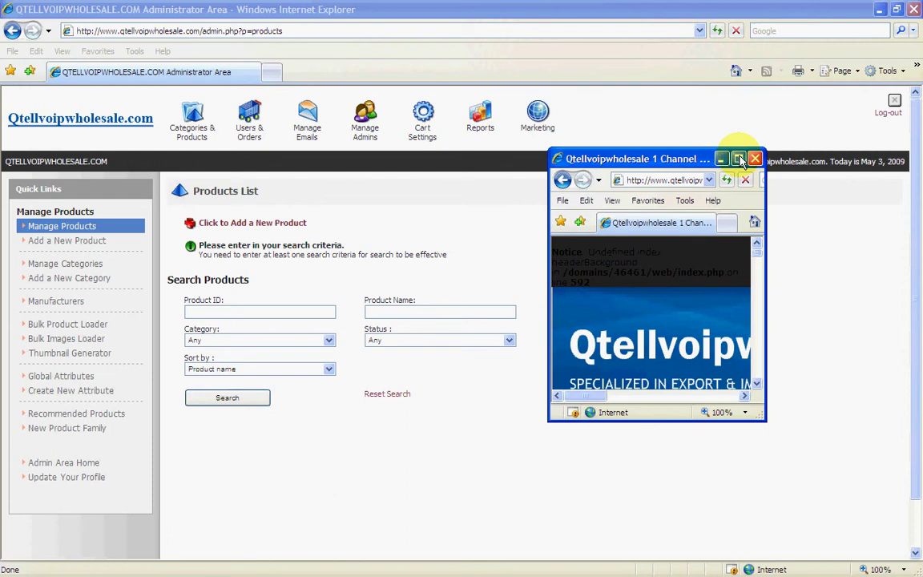
left_click(738, 159)
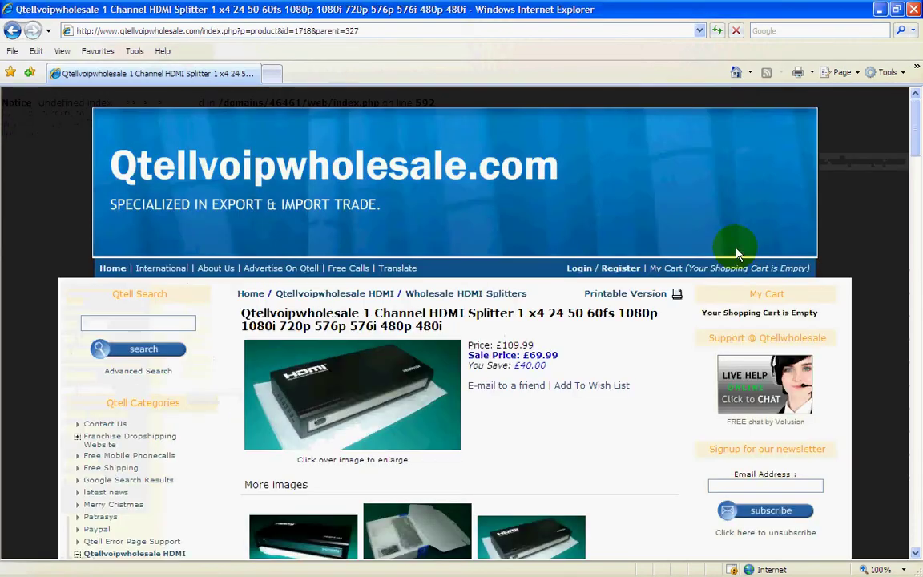
scroll(736, 251, "down", 3)
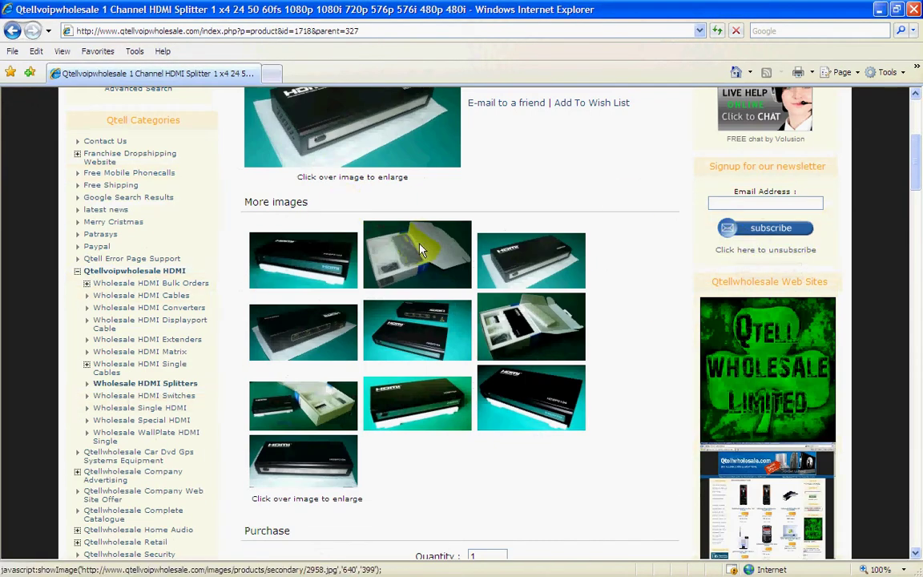
scroll(424, 249, "down", 8)
scroll(424, 250, "down", 1)
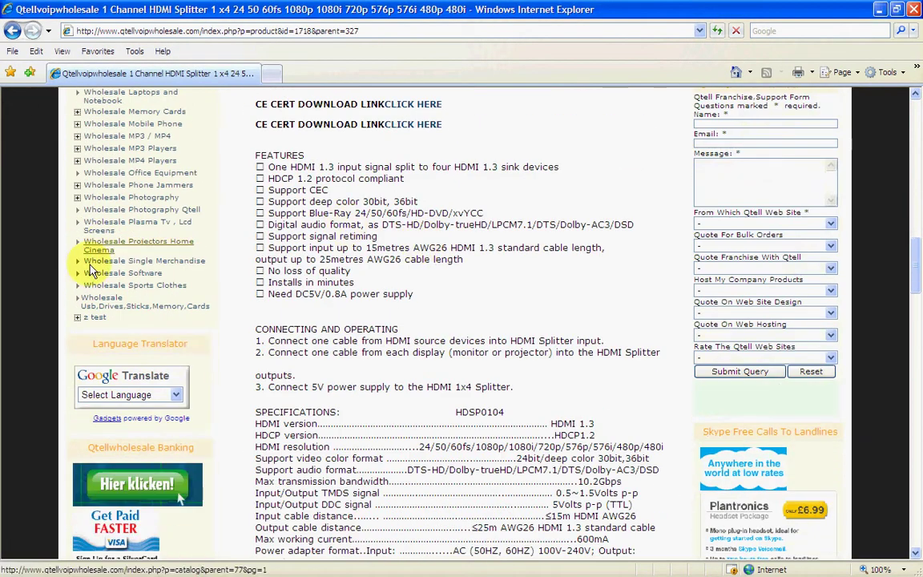
left_click(94, 319)
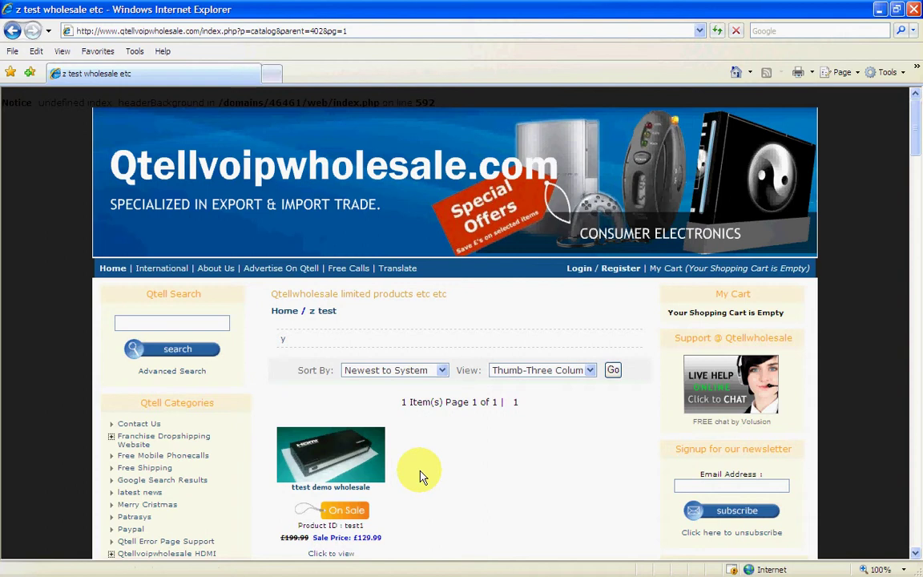
Step: Open the ttest demo wholesale product in the storefront and review its prices, images, overview and description
scroll(422, 476, "down", 3)
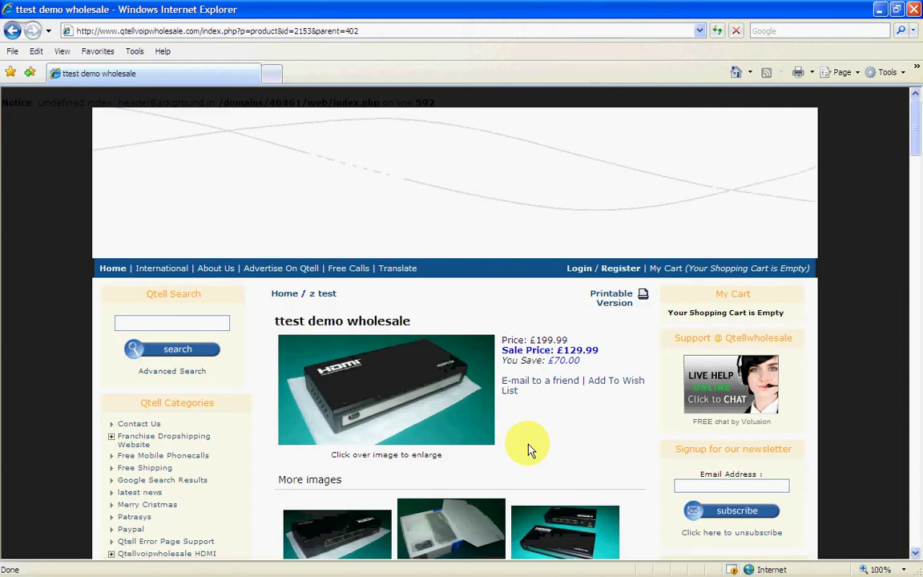
scroll(527, 441, "down", 3)
scroll(532, 443, "down", 1)
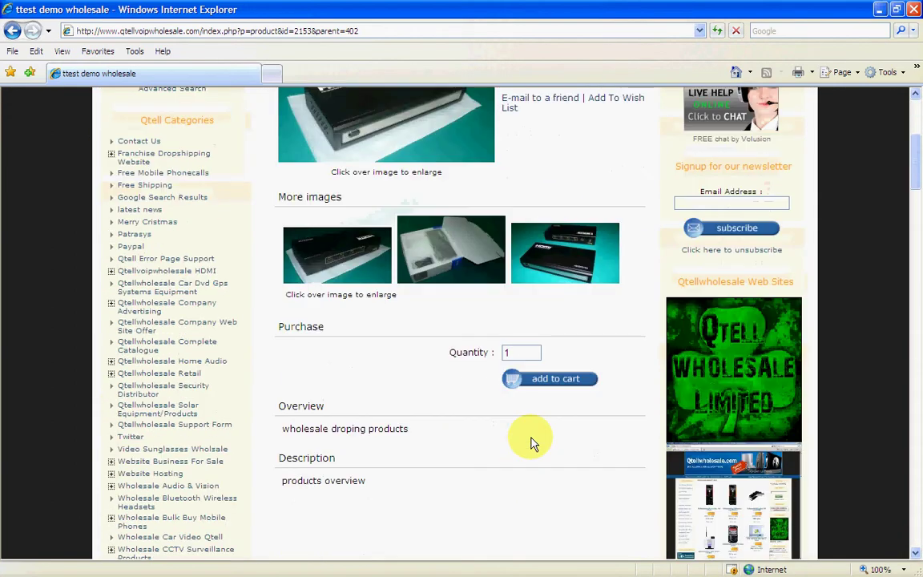
scroll(531, 439, "up", 2)
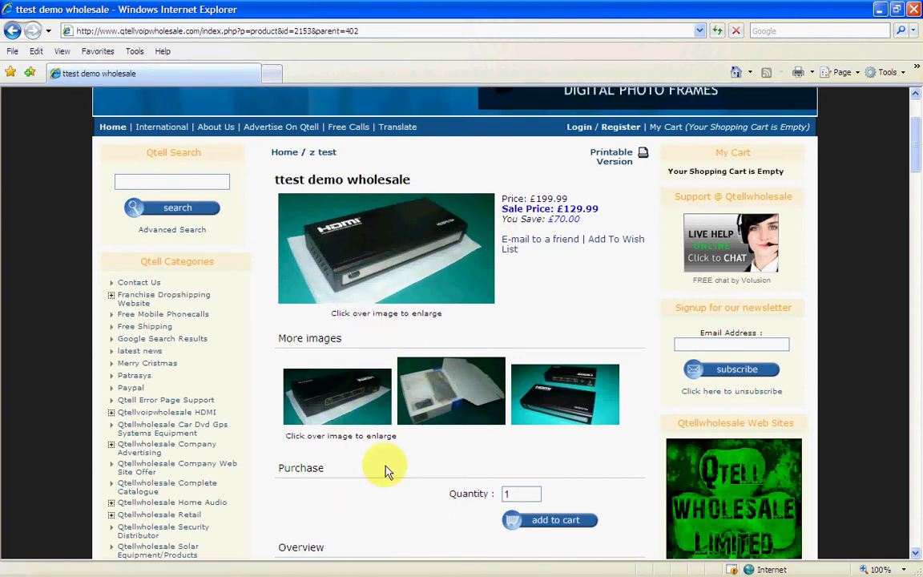
scroll(463, 513, "down", 3)
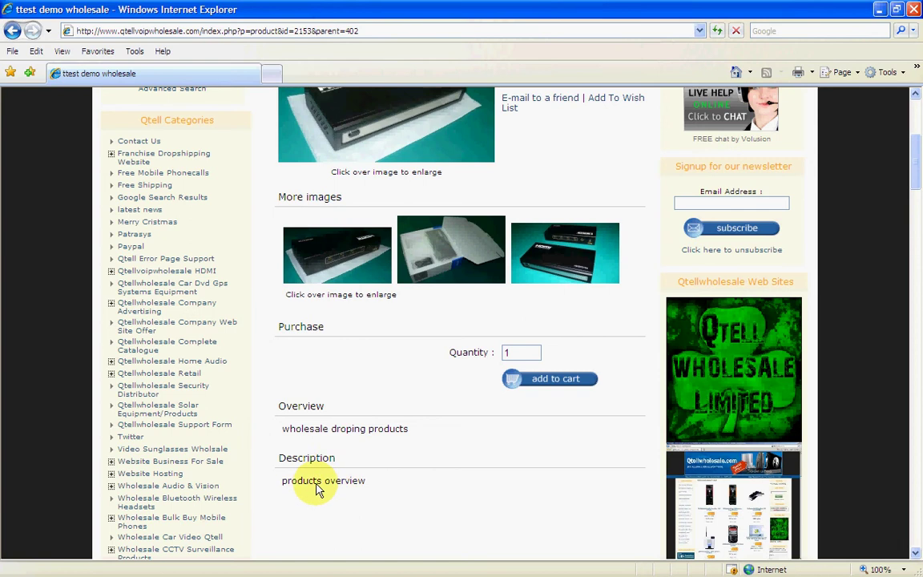
scroll(458, 490, "down", 10)
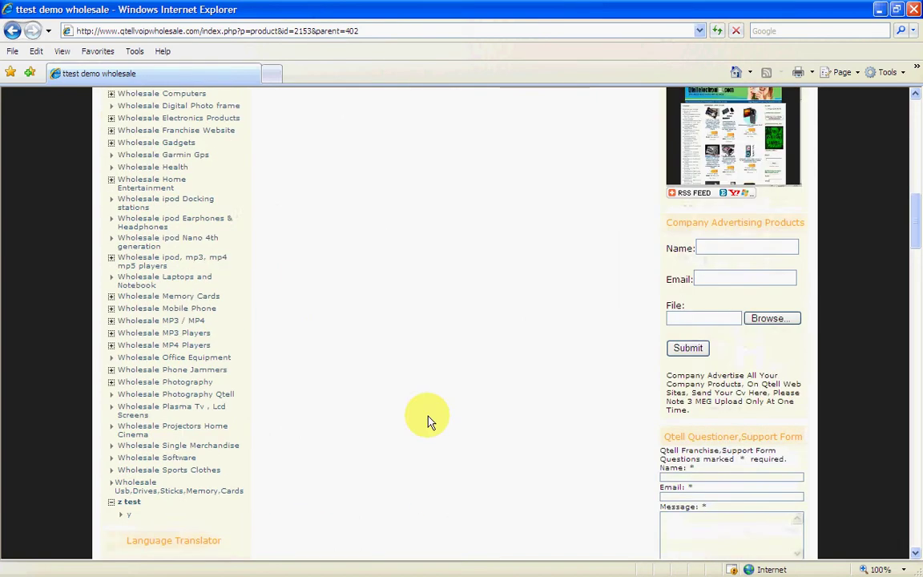
scroll(523, 434, "down", 6)
scroll(523, 434, "up", 10)
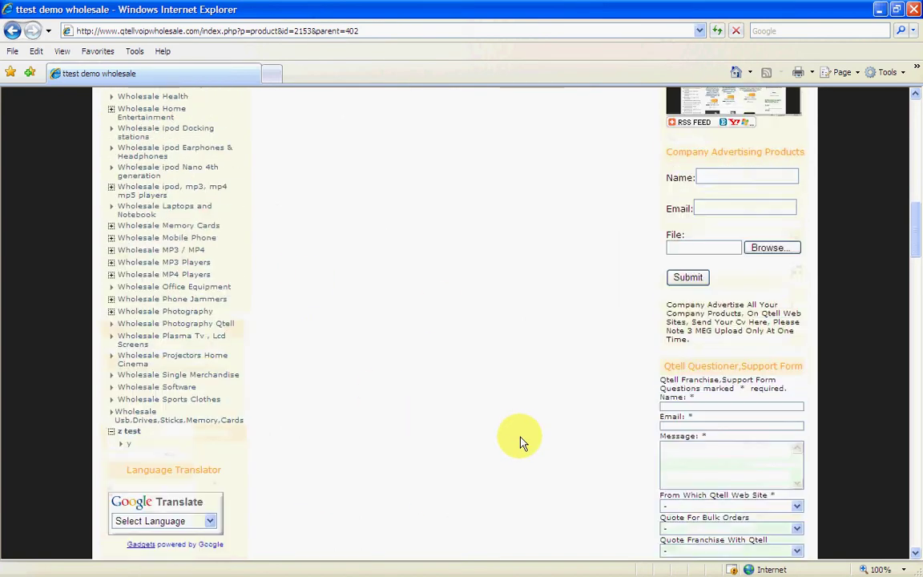
scroll(521, 442, "up", 8)
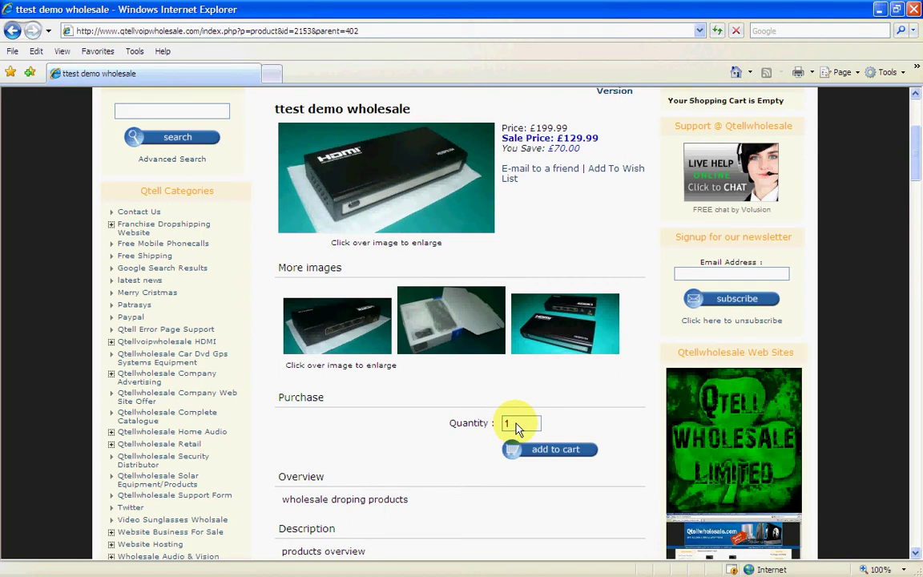
Step: View the first additional product image enlarged, then close its pop-up window
left_click(341, 335)
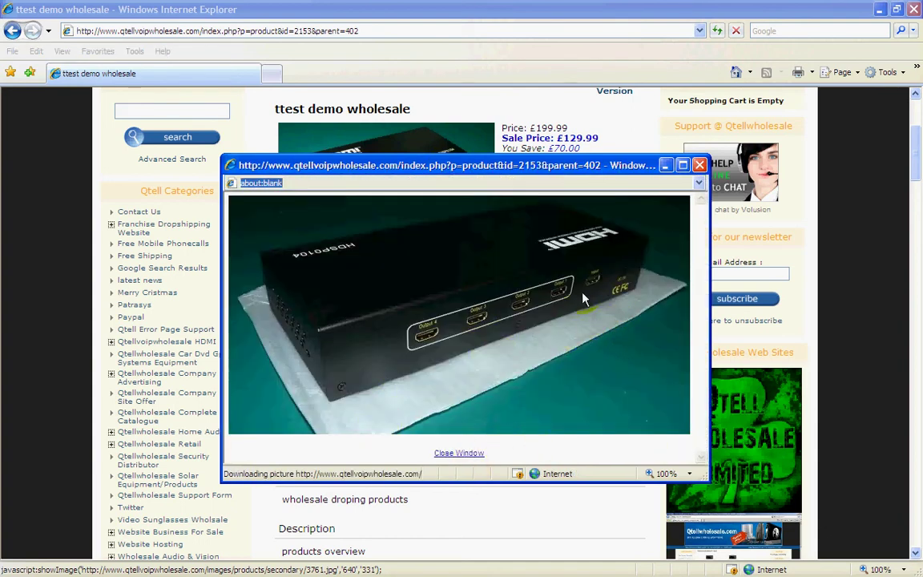
left_click(463, 455)
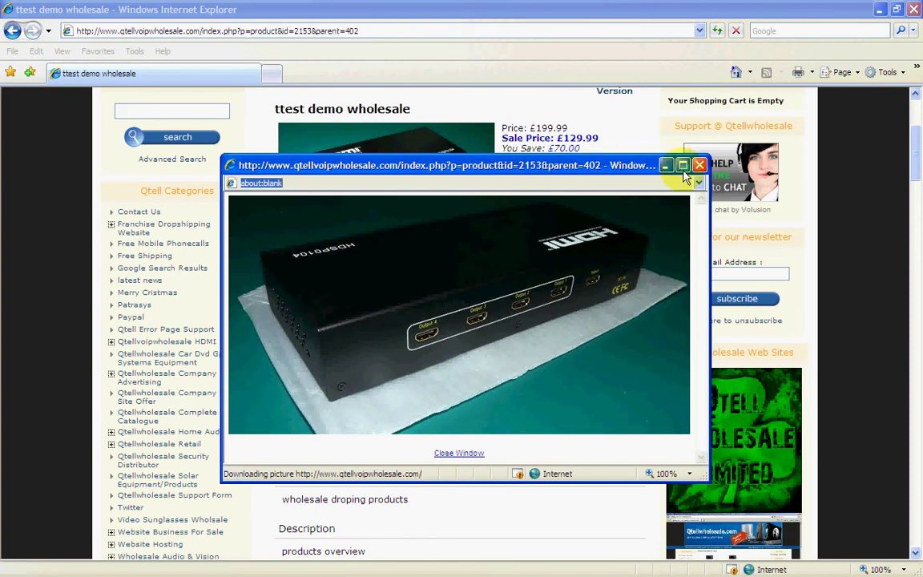
left_click(701, 166)
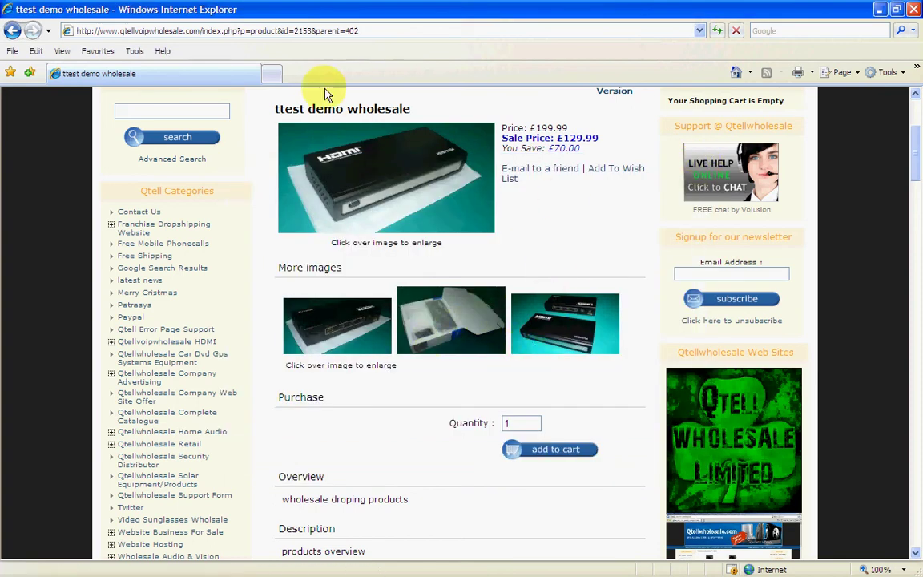
Step: Restore the storefront window, move it off this screen, and search the admin products for the name ttest demo wholesale
left_click(897, 9)
left_click_drag(649, 157, 700, 214)
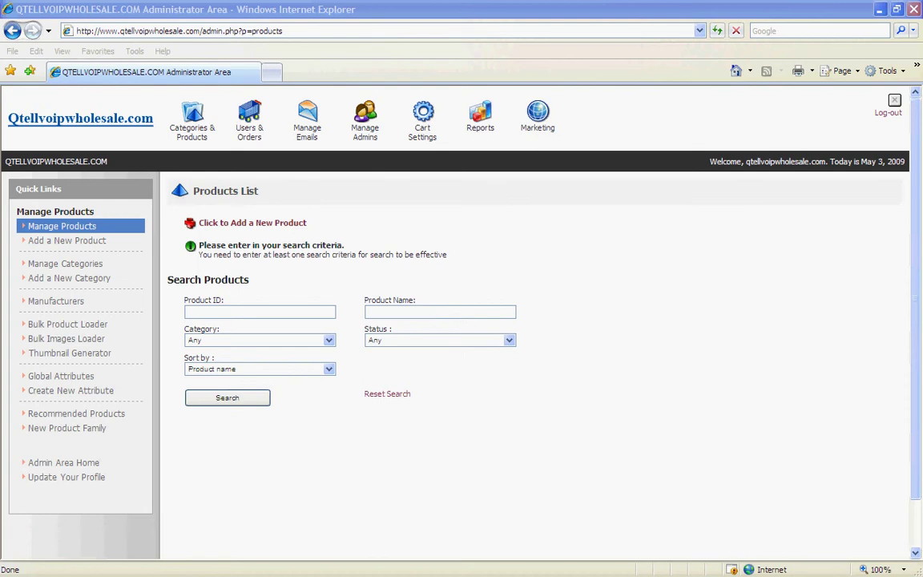
left_click(370, 314)
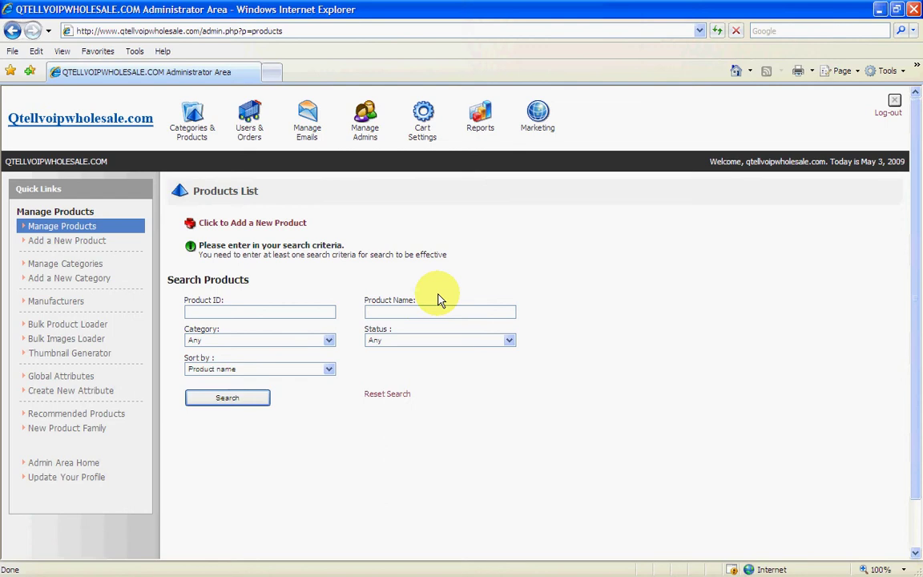
type("ttest demo")
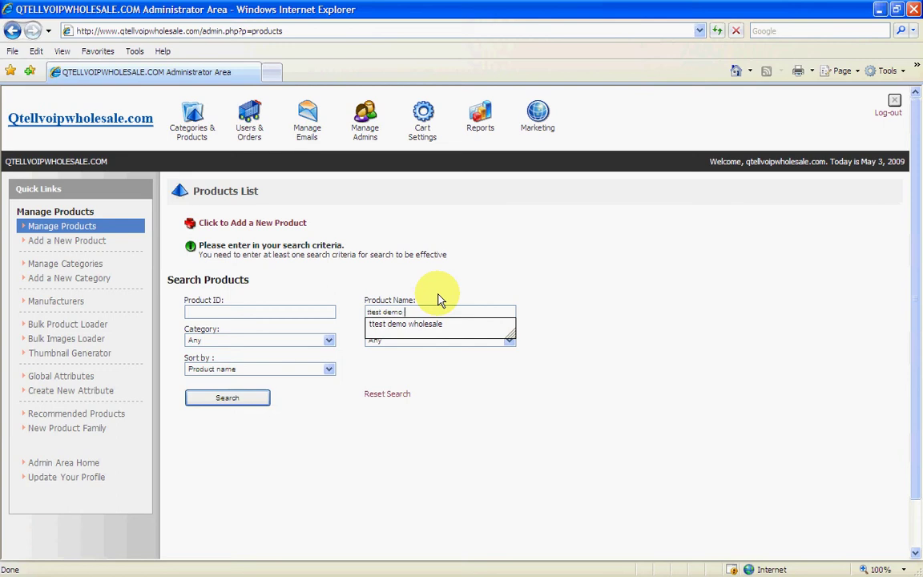
type("wholesale")
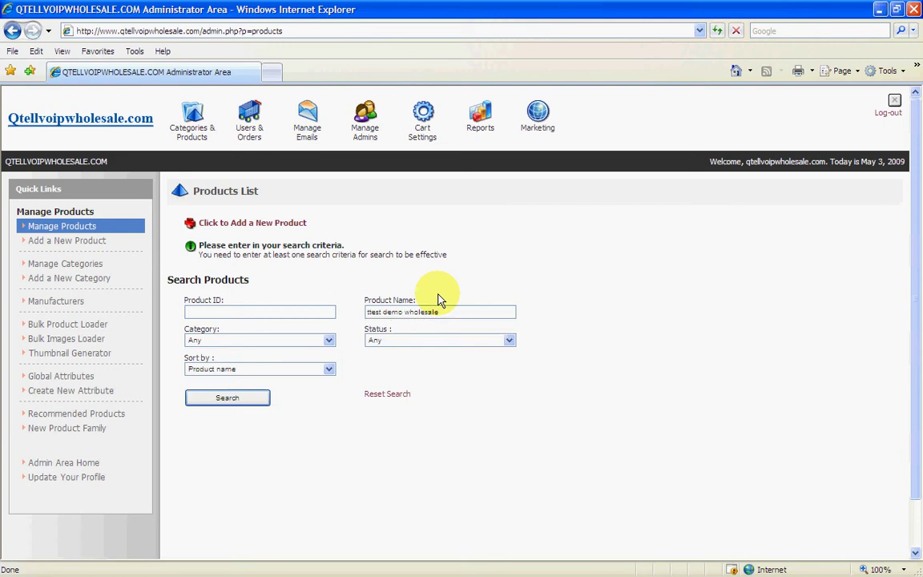
left_click(263, 398)
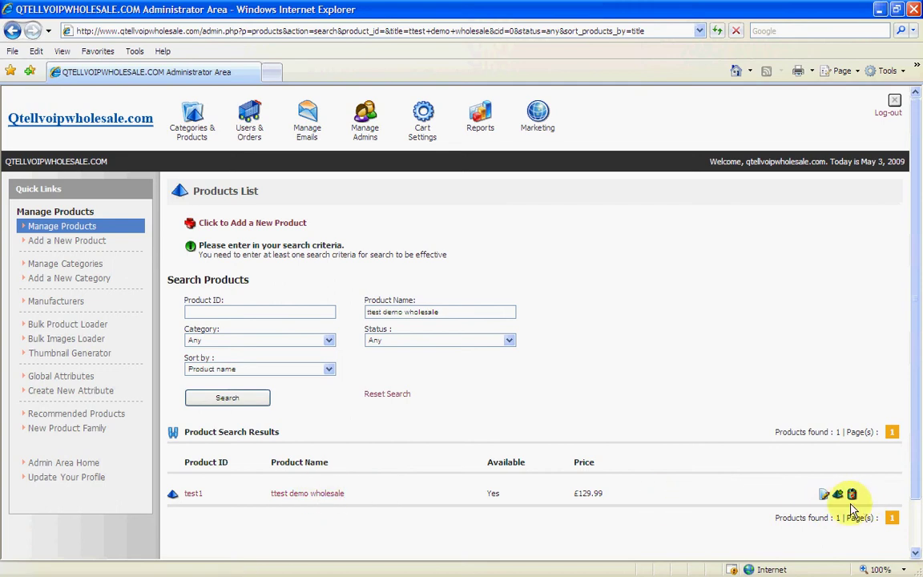
Step: Open the ttest demo wholesale product for editing and go to its secondary images
left_click(305, 495)
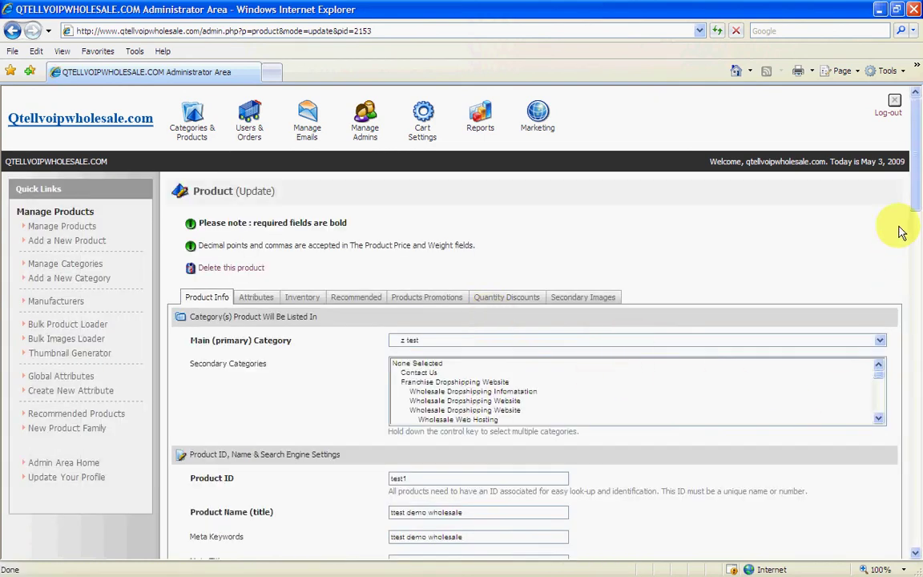
left_click_drag(916, 202, 901, 329)
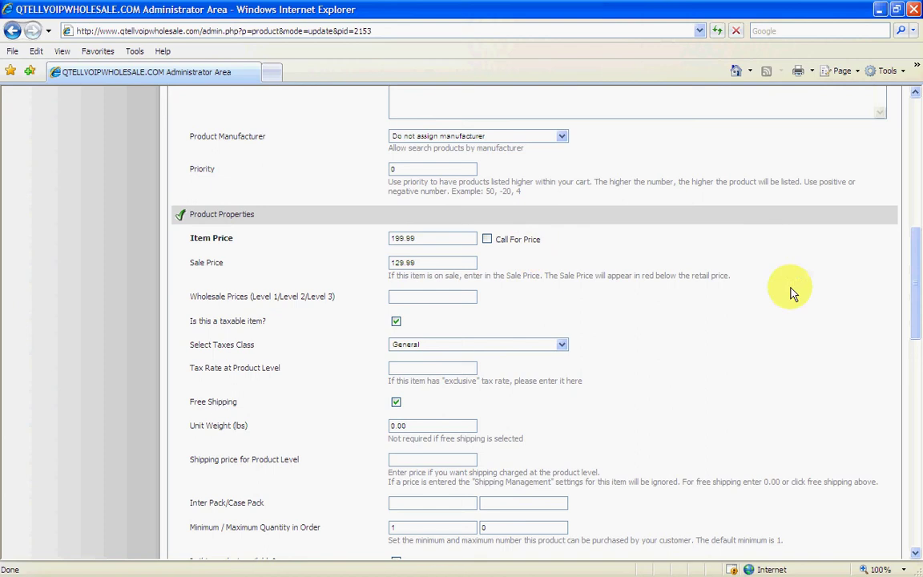
left_click_drag(916, 337, 920, 223)
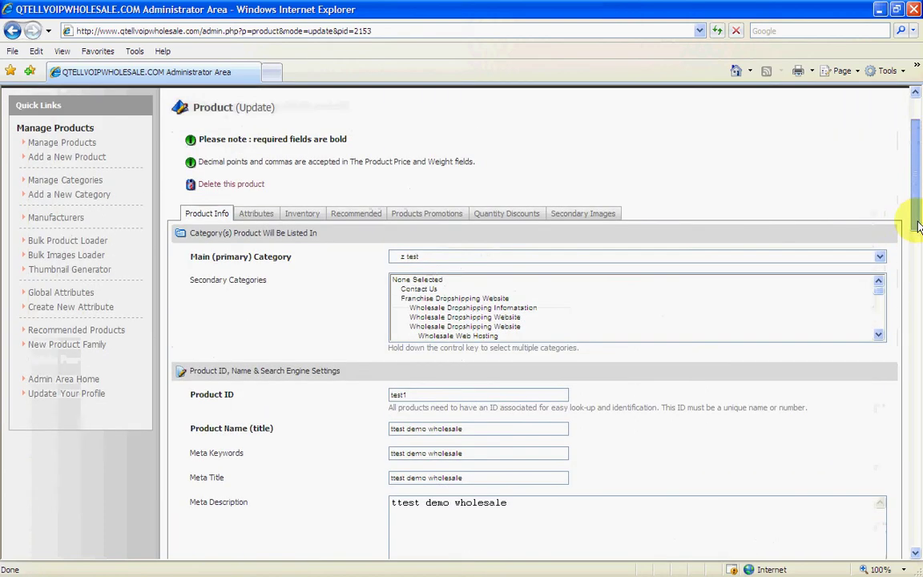
left_click(584, 215)
scroll(754, 375, "down", 3)
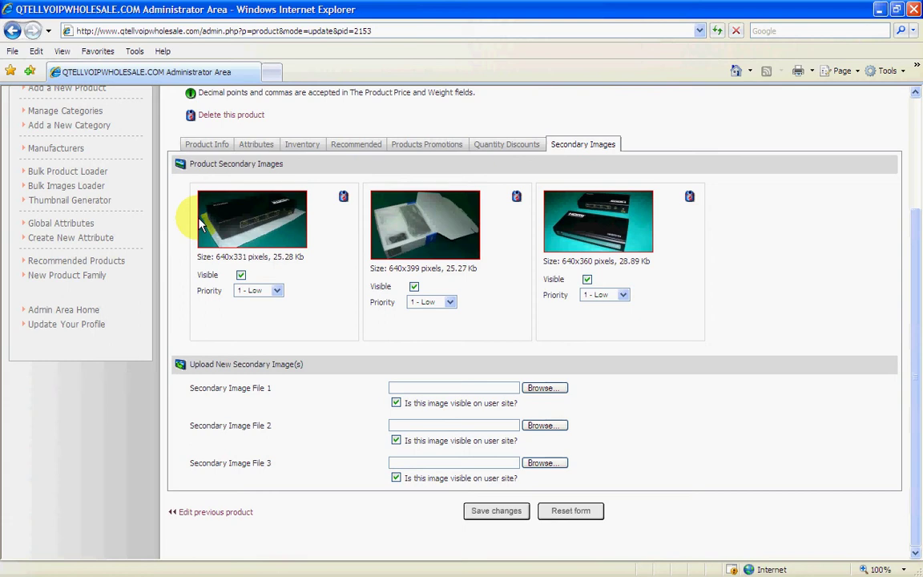
left_click(605, 342)
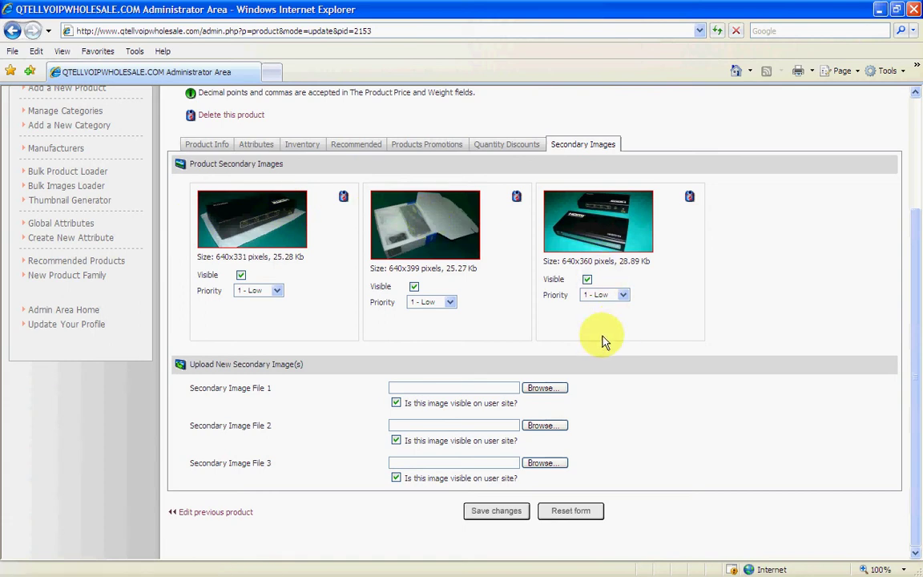
Step: Upload files 2960 and 2964 from the web pictures folder as Secondary Image Files 1 and 2, and save the product changes
left_click(542, 389)
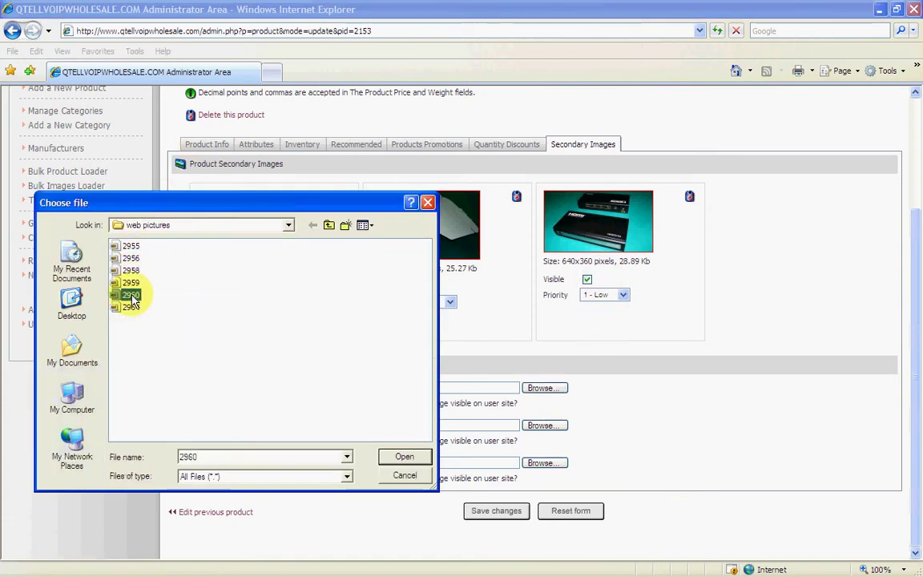
double_click(132, 296)
left_click(548, 429)
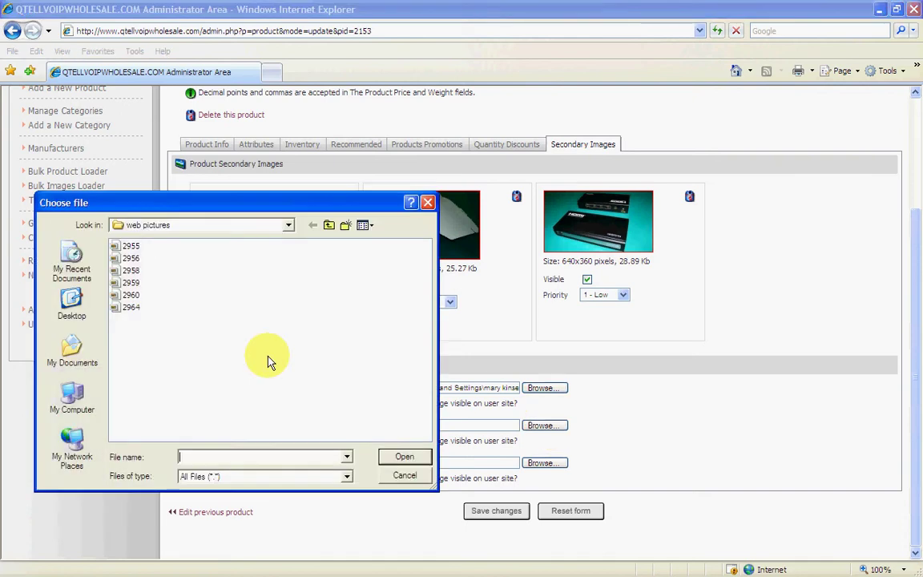
left_click(130, 309)
double_click(130, 310)
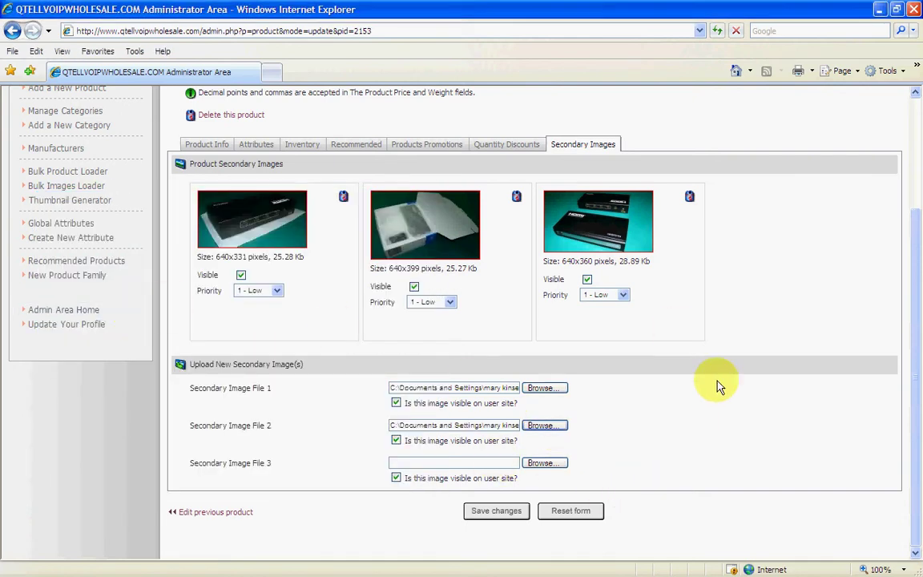
left_click(505, 517)
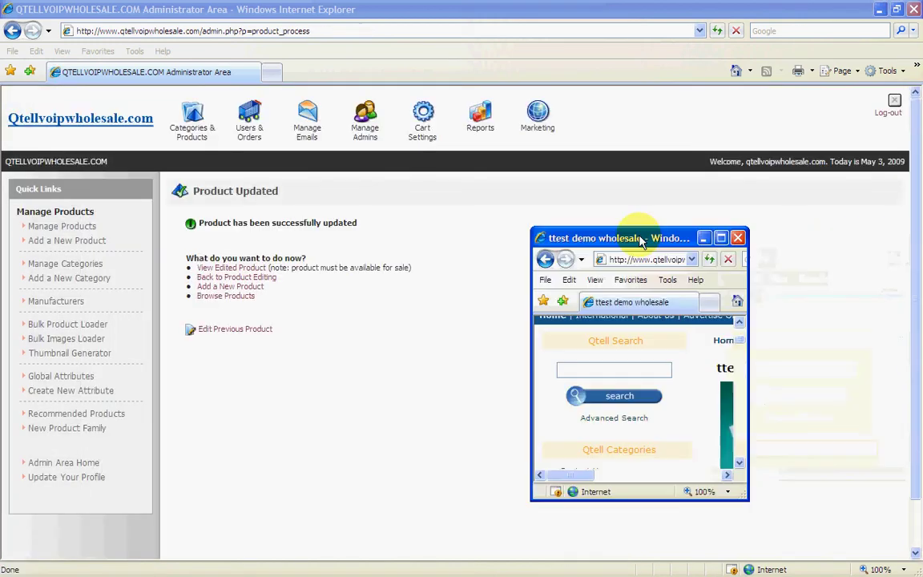
Step: Bring the storefront window back onto this screen, maximize it, and reload the ttest demo wholesale product page
left_click_drag(639, 239, 582, 186)
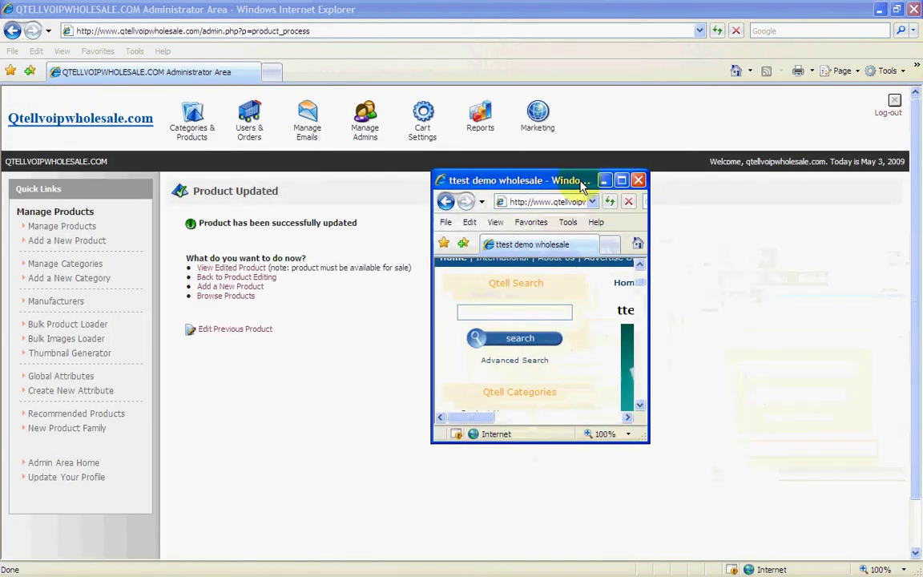
left_click(622, 182)
left_click(718, 31)
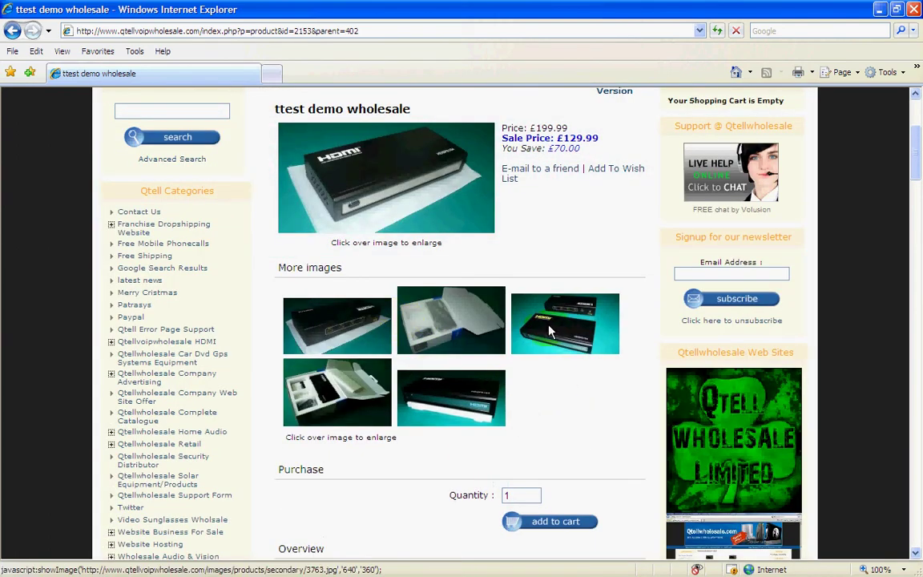
Step: Review the product's additional images in the storefront, view the main image enlarged, and close its pop-up window
scroll(836, 440, "down", 2)
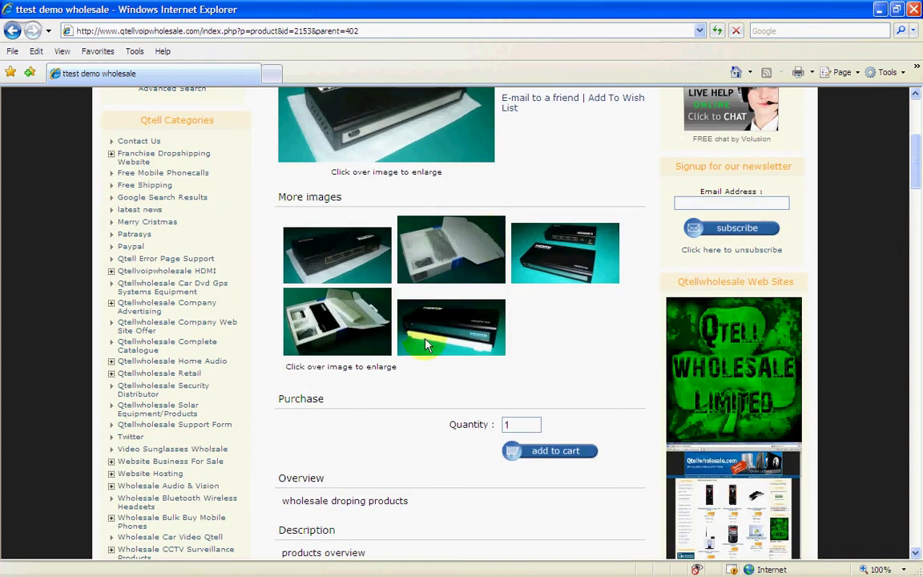
scroll(497, 426, "up", 6)
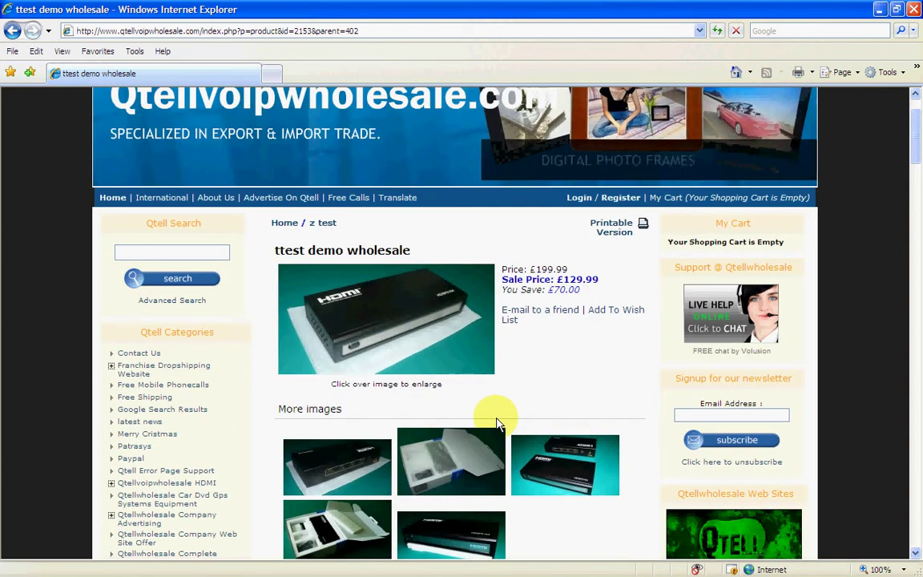
scroll(472, 347, "down", 2)
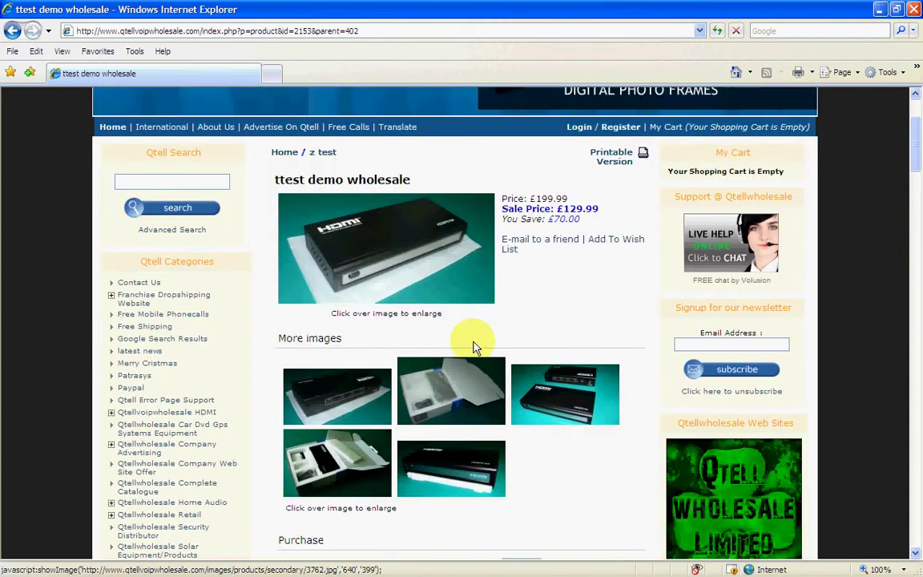
left_click(386, 252)
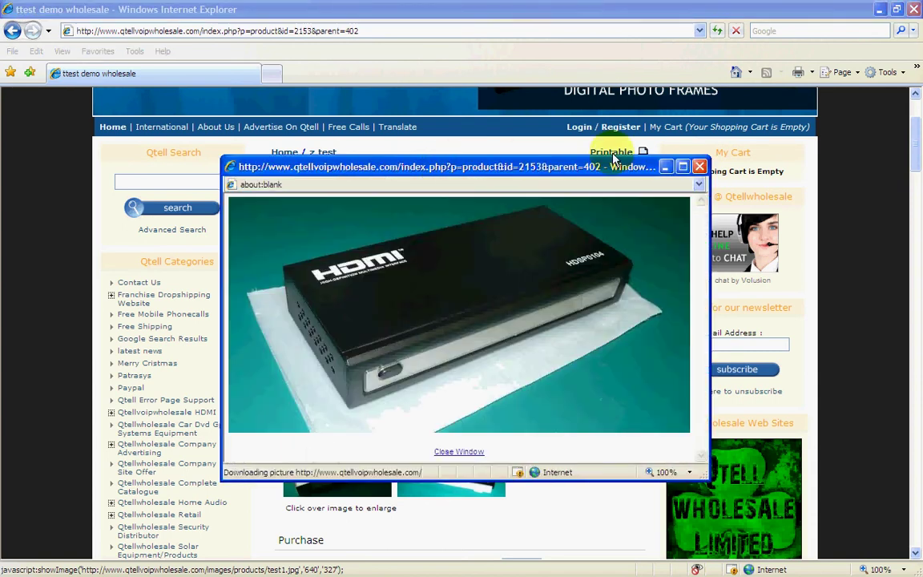
left_click(701, 167)
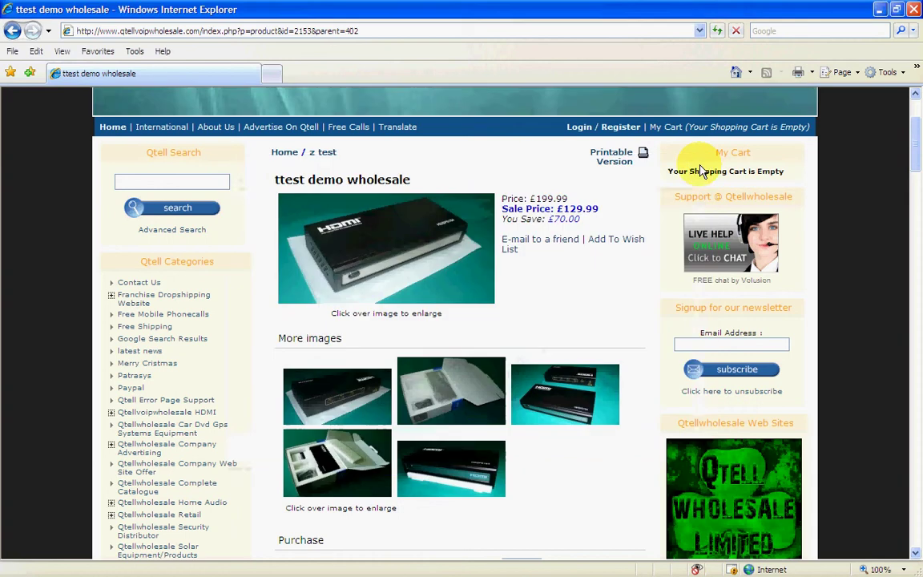
Step: Restore the storefront window to its smaller size and move it off the screen showing the admin area
left_click(896, 10)
left_click_drag(582, 183, 697, 167)
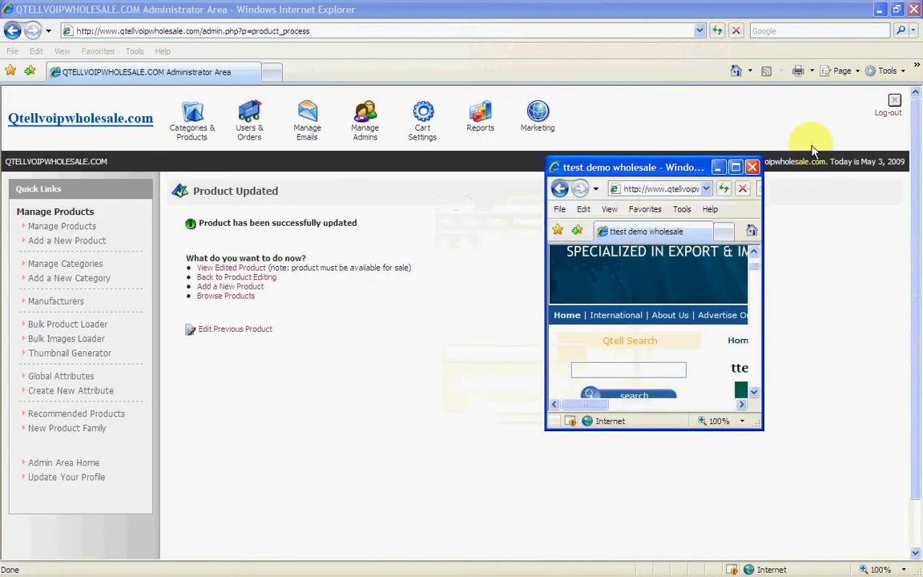
left_click(754, 166)
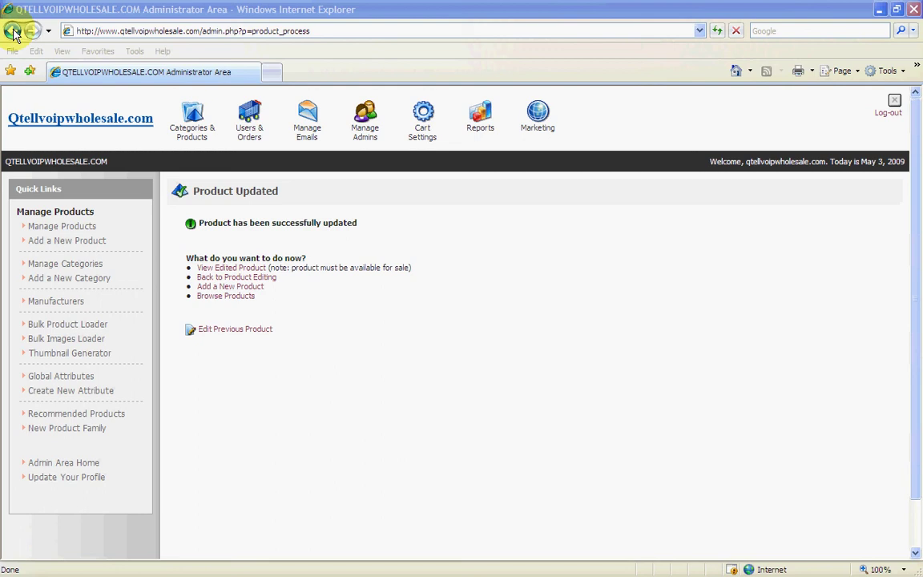
Step: Return to the Manage Products page and open the ttest demo wholesale product for editing again
mouse_move(193, 120)
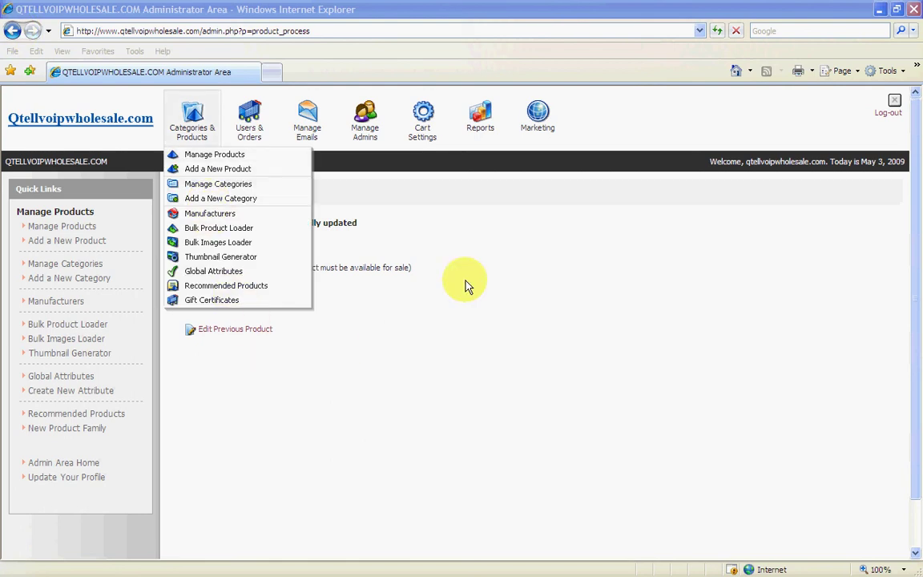
left_click(193, 156)
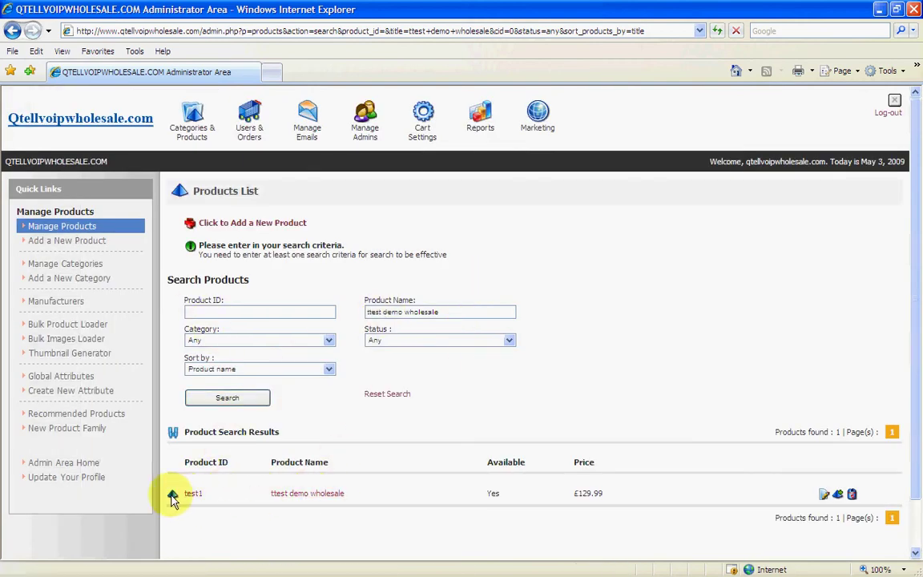
left_click(295, 495)
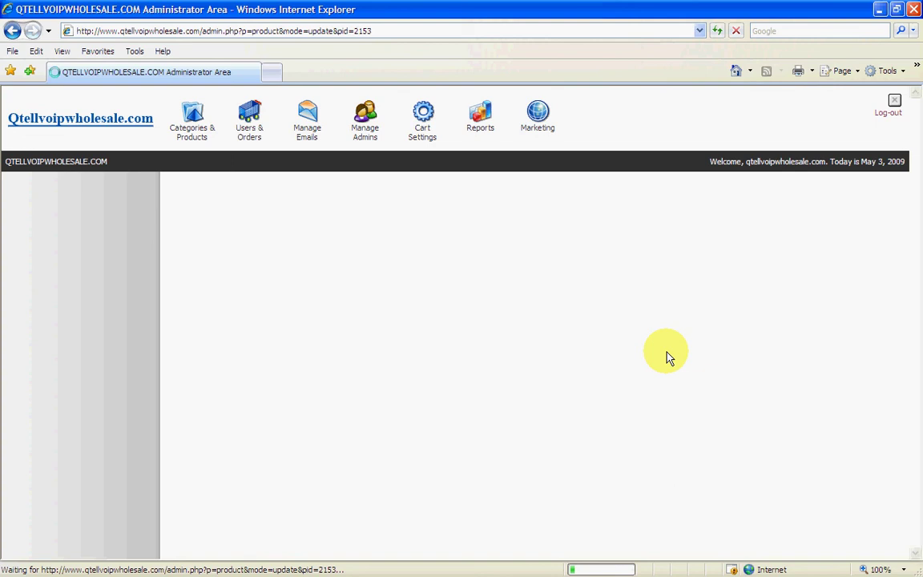
Step: In the Product's Image section, review the Image Zooming options and choose Use Global Settings
scroll(633, 353, "down", 2)
scroll(633, 350, "down", 5)
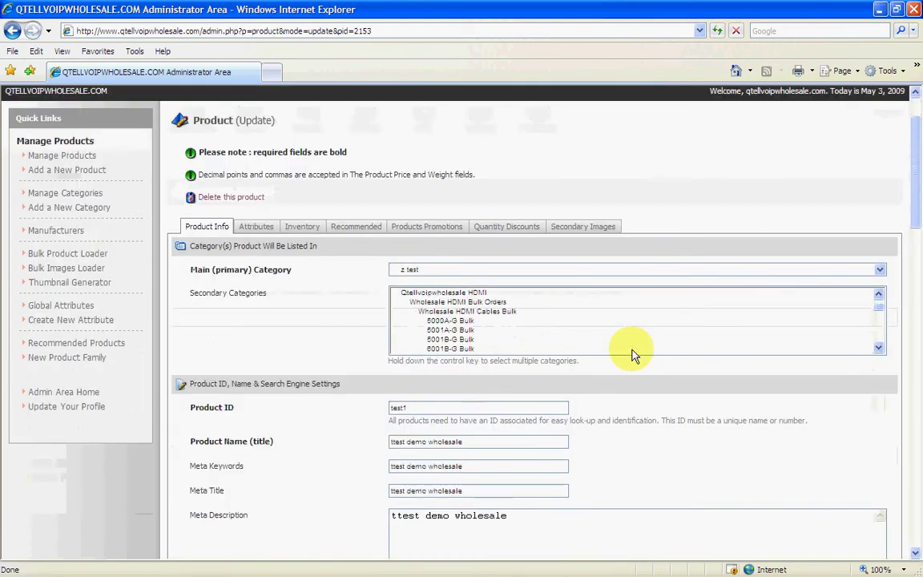
left_click_drag(918, 238, 918, 549)
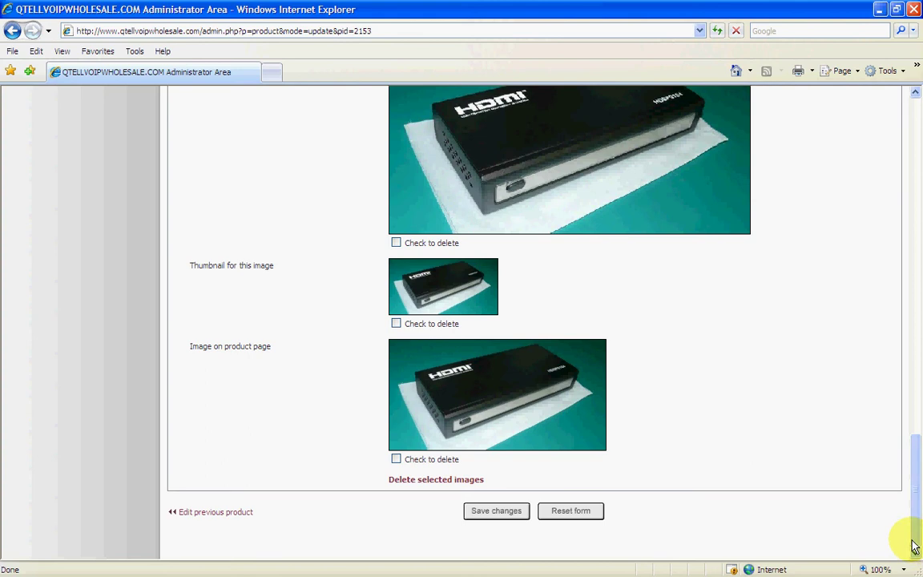
scroll(716, 413, "up", 5)
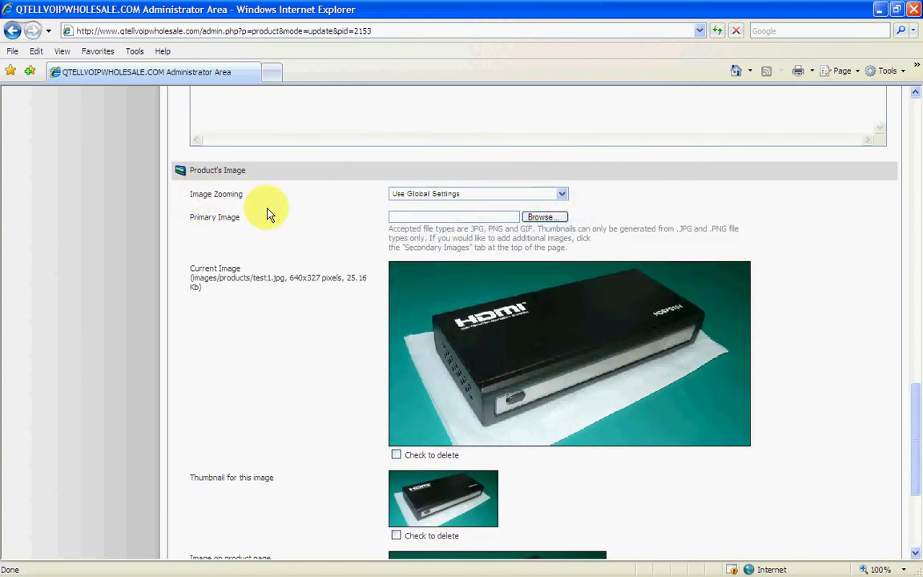
left_click(563, 196)
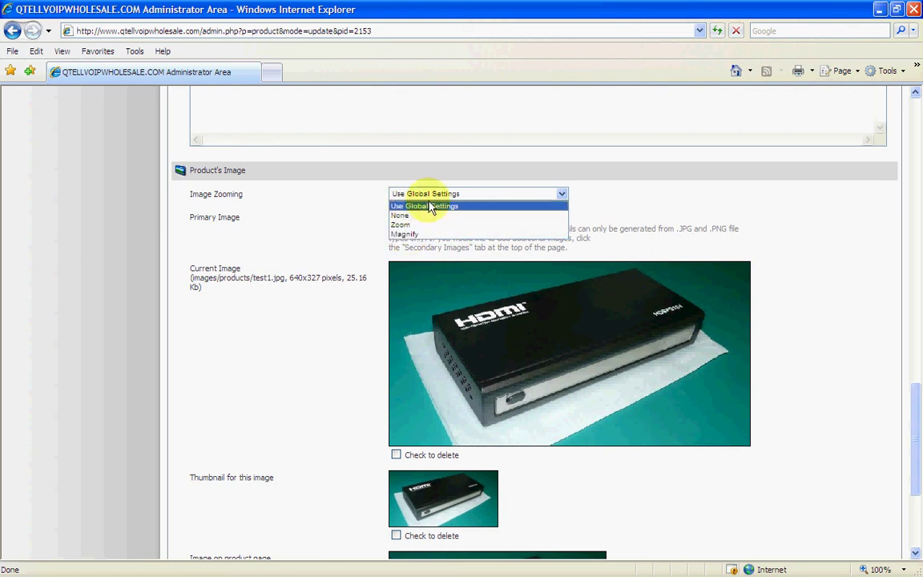
left_click(431, 207)
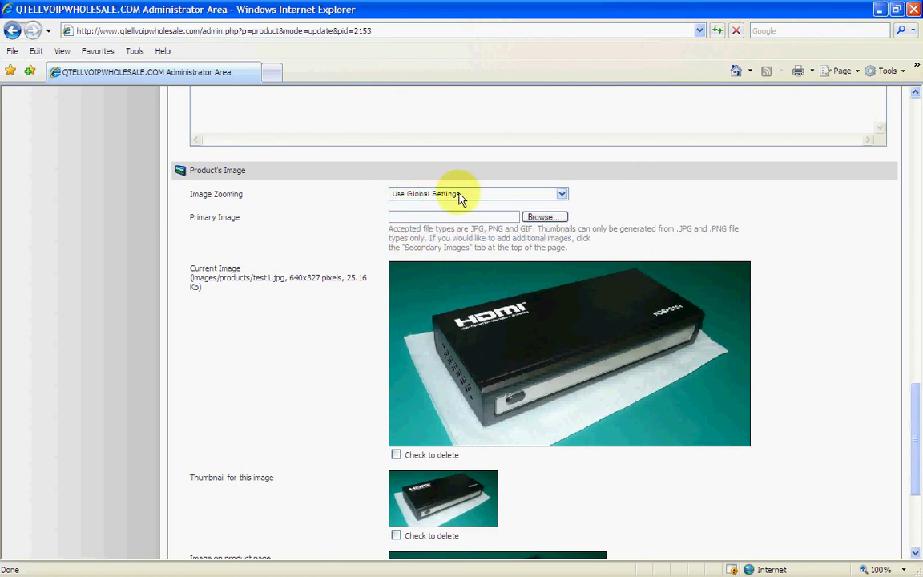